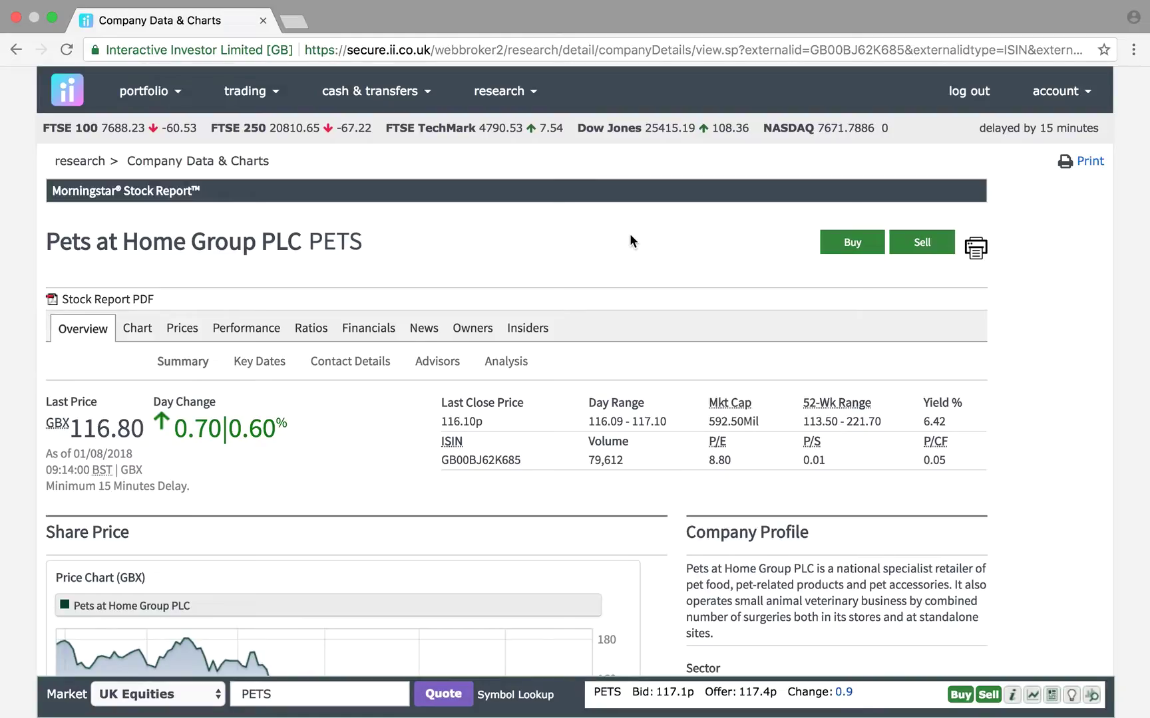
Step: Examine the Pets at Home Group stock report overview, including the price figures, share price chart, company profile and ratios
scroll(630, 236, "down", 2)
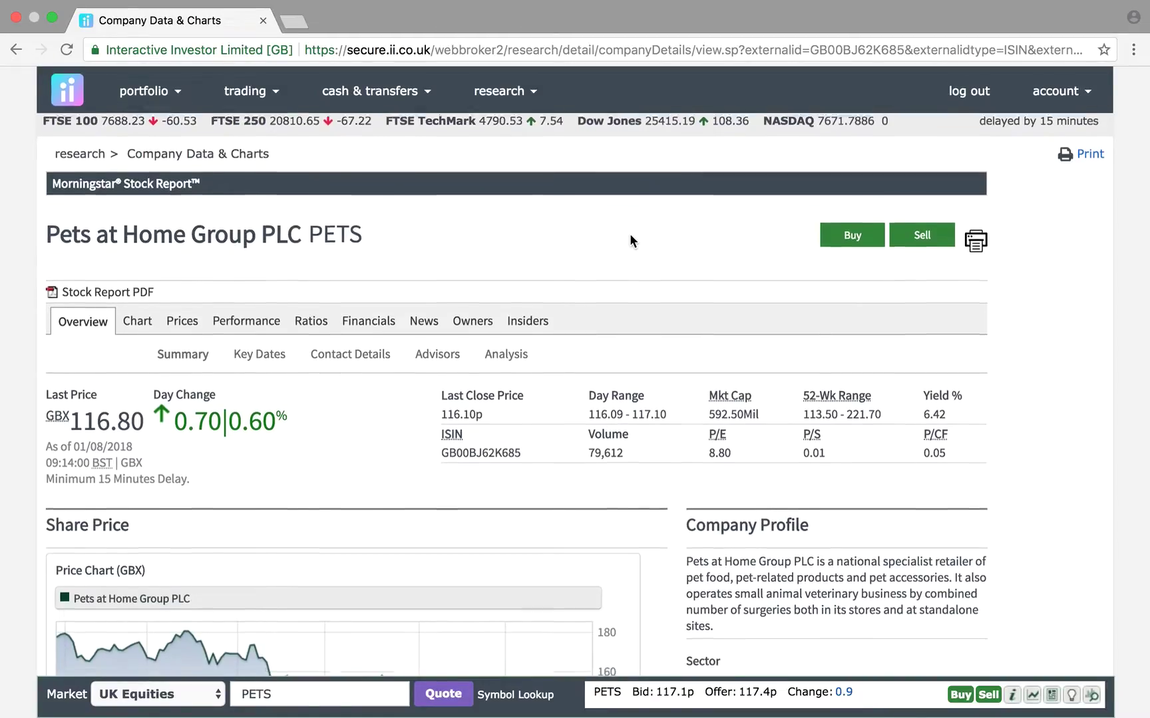
scroll(630, 236, "up", 2)
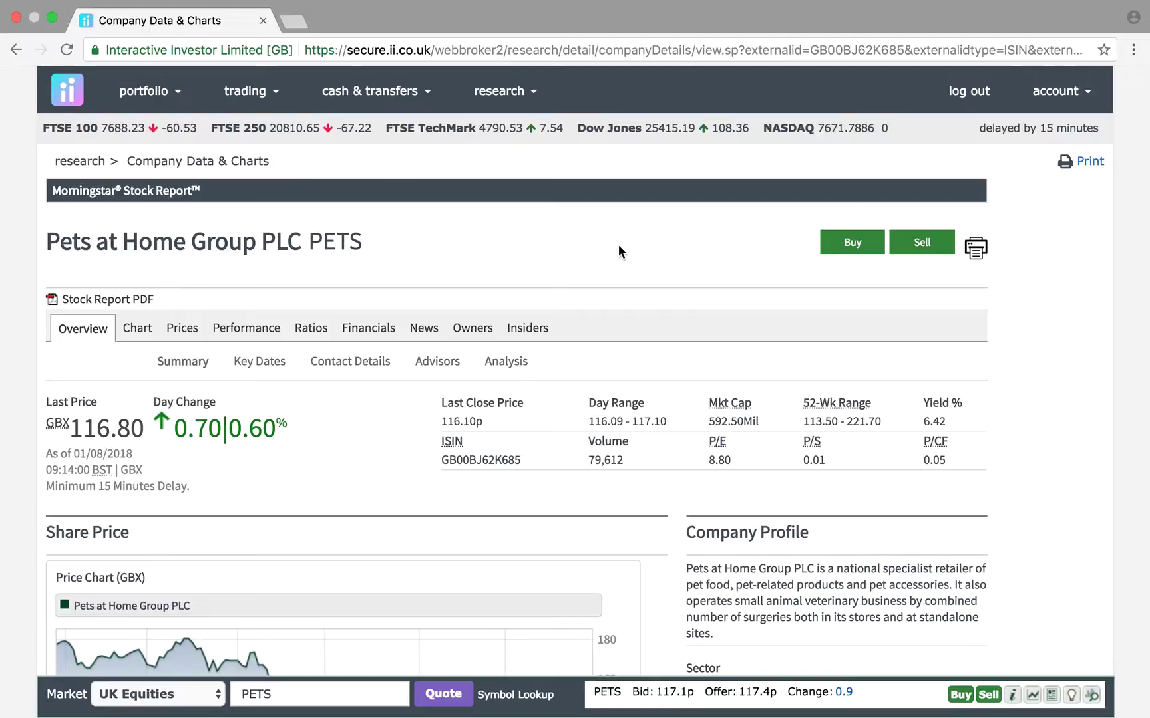
scroll(618, 246, "down", 3)
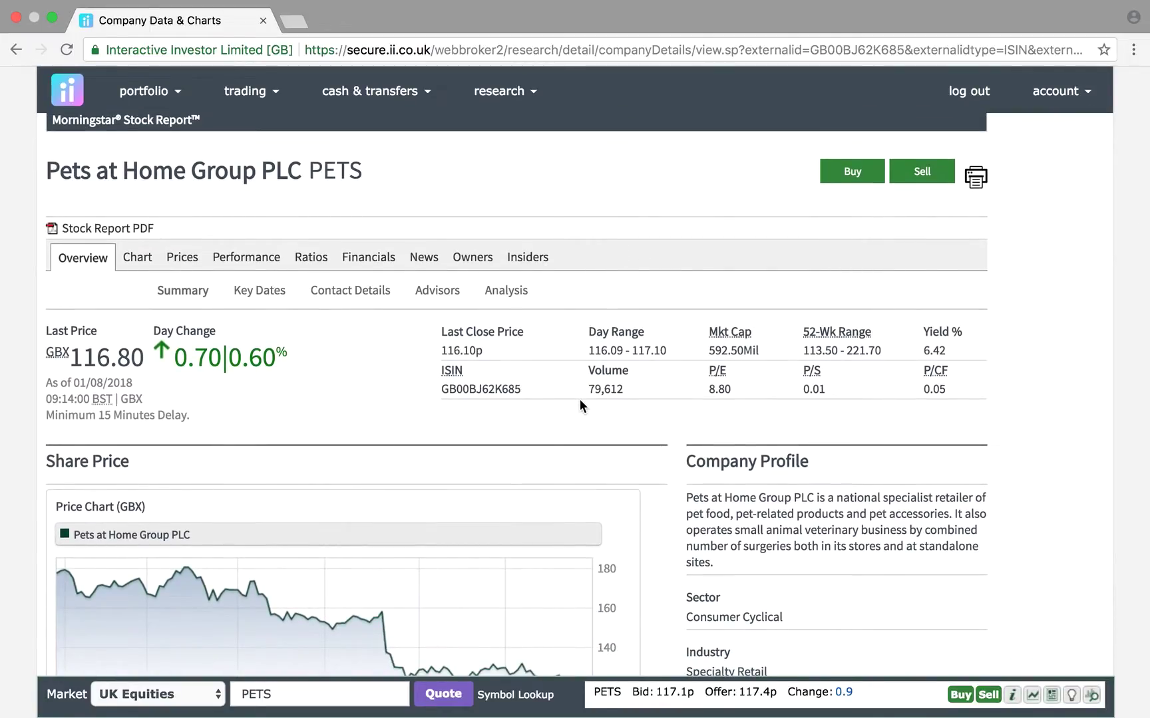
scroll(580, 402, "down", 3)
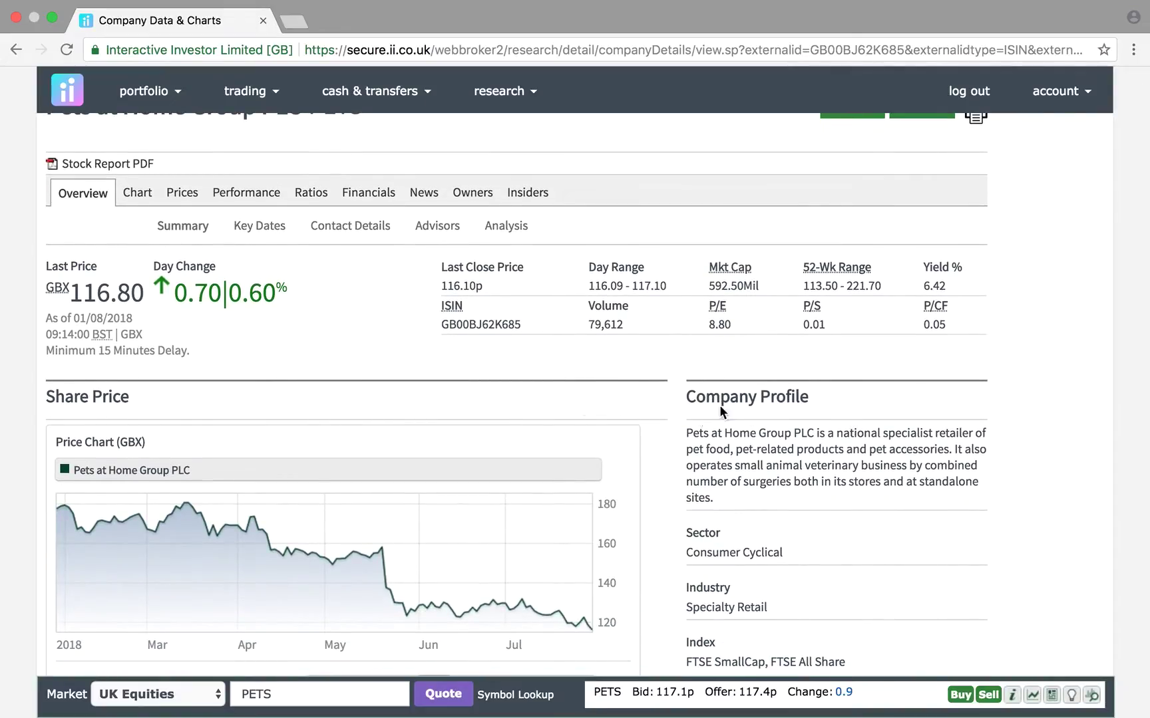
scroll(846, 476, "down", 3)
scroll(846, 477, "down", 5)
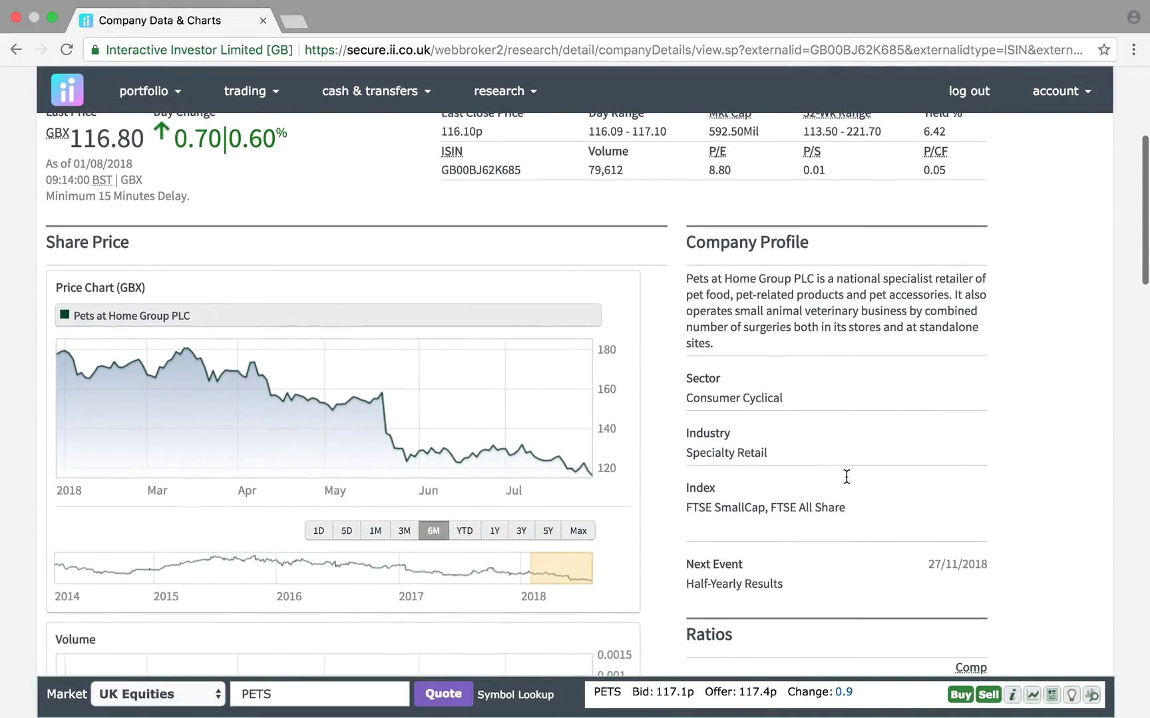
scroll(846, 477, "up", 7)
scroll(846, 477, "up", 1)
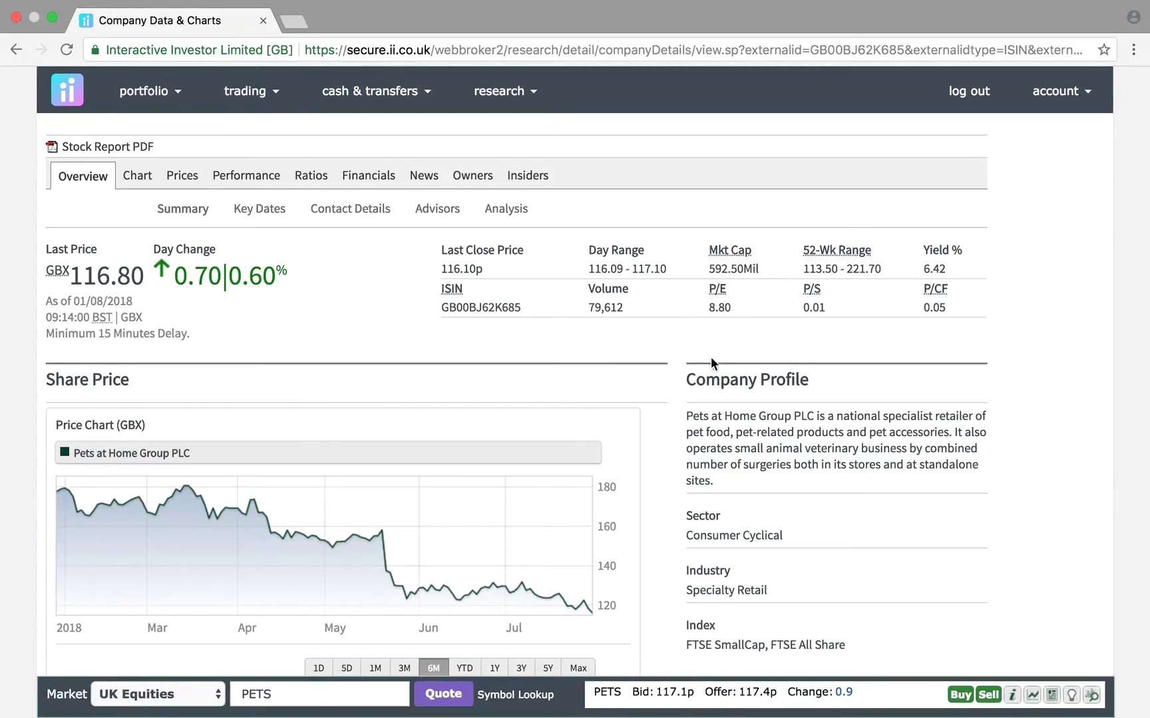
scroll(721, 353, "down", 6)
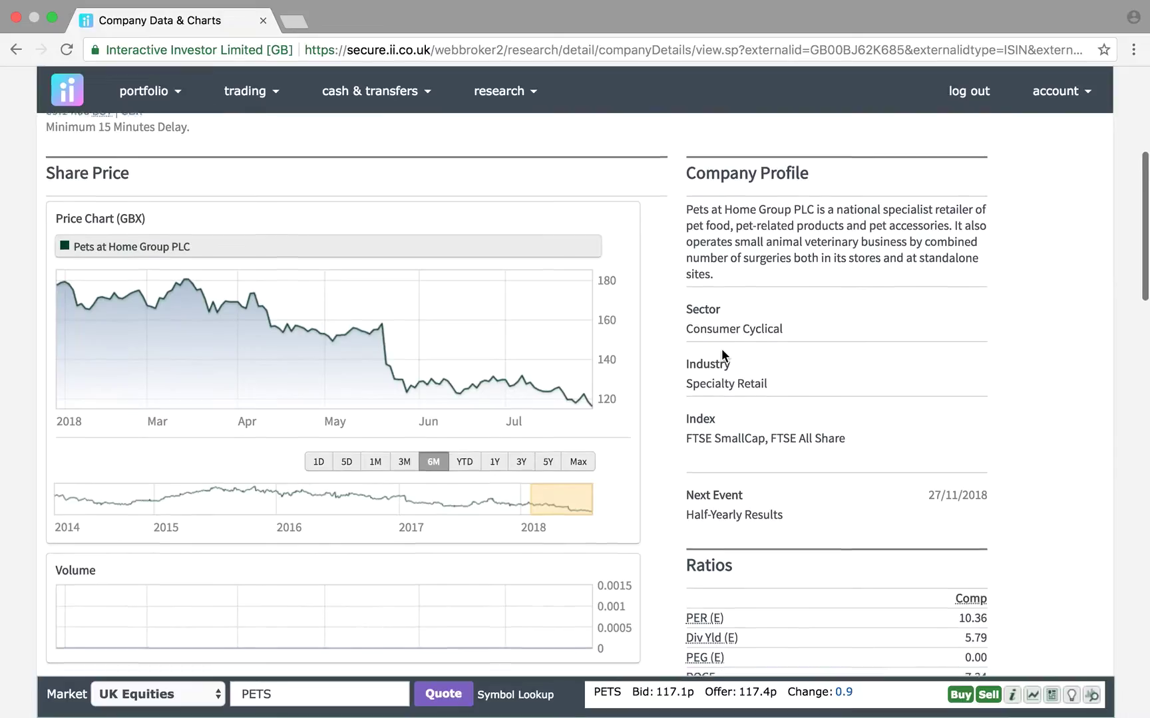
scroll(721, 349, "up", 10)
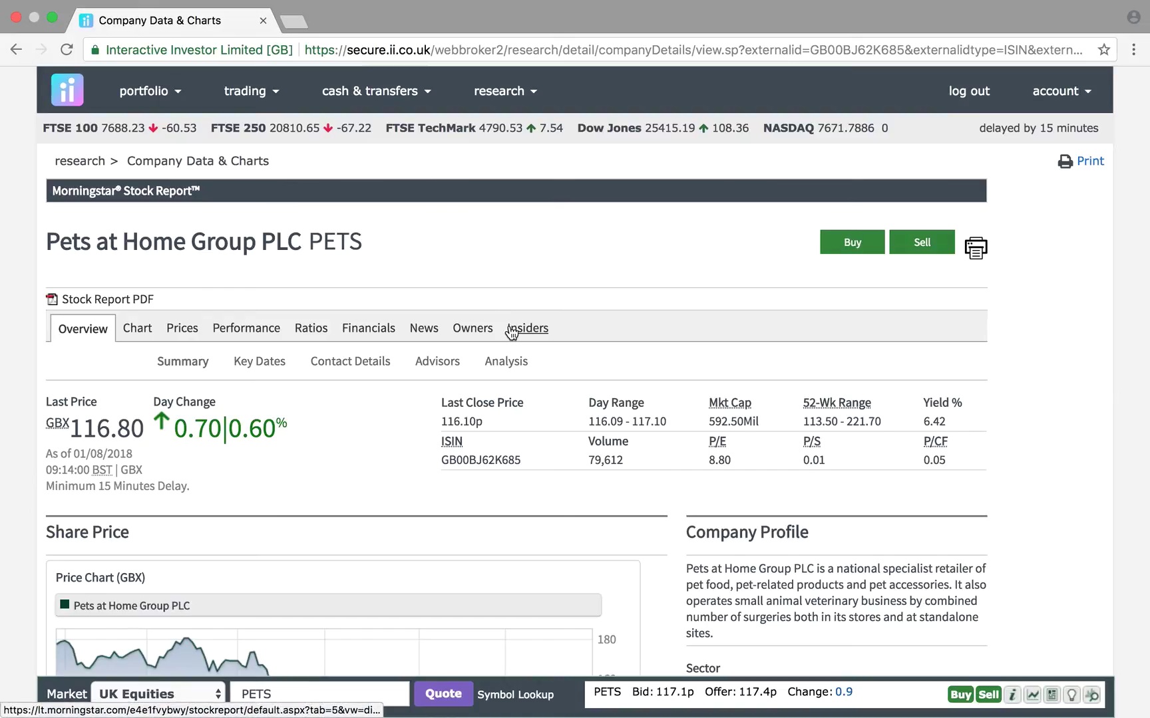
Step: Open the trade now order form and go through its investment types, ending on UK Shares & ETFs
left_click(249, 91)
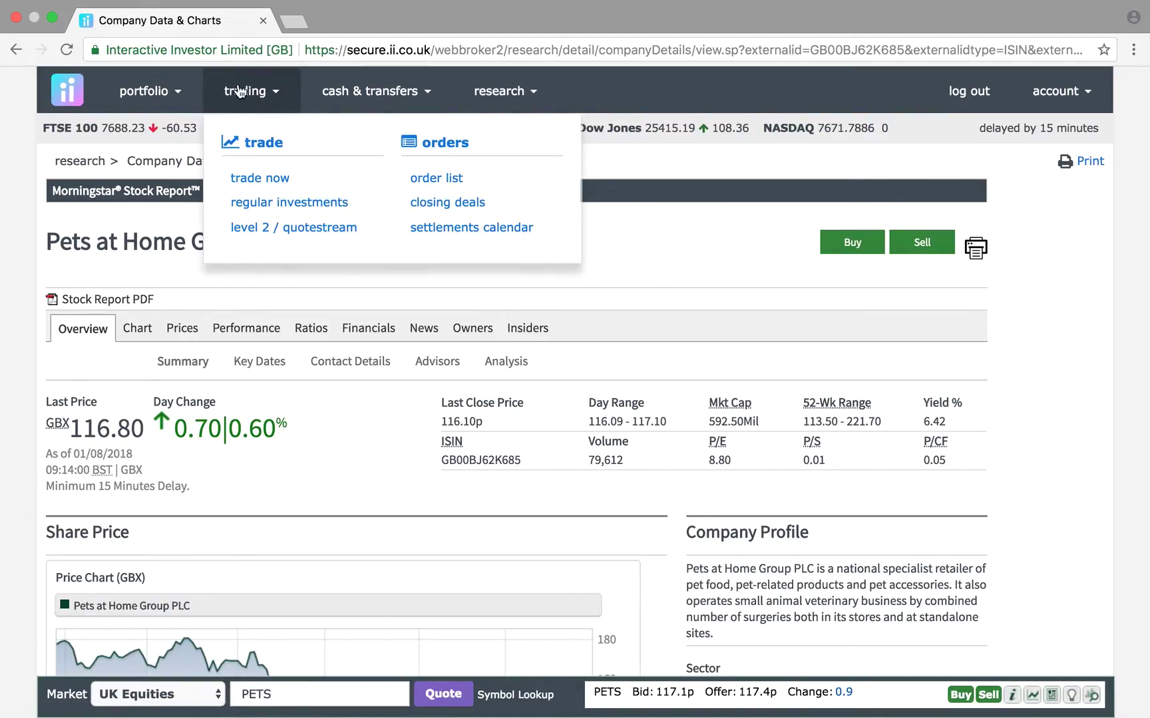
left_click(256, 178)
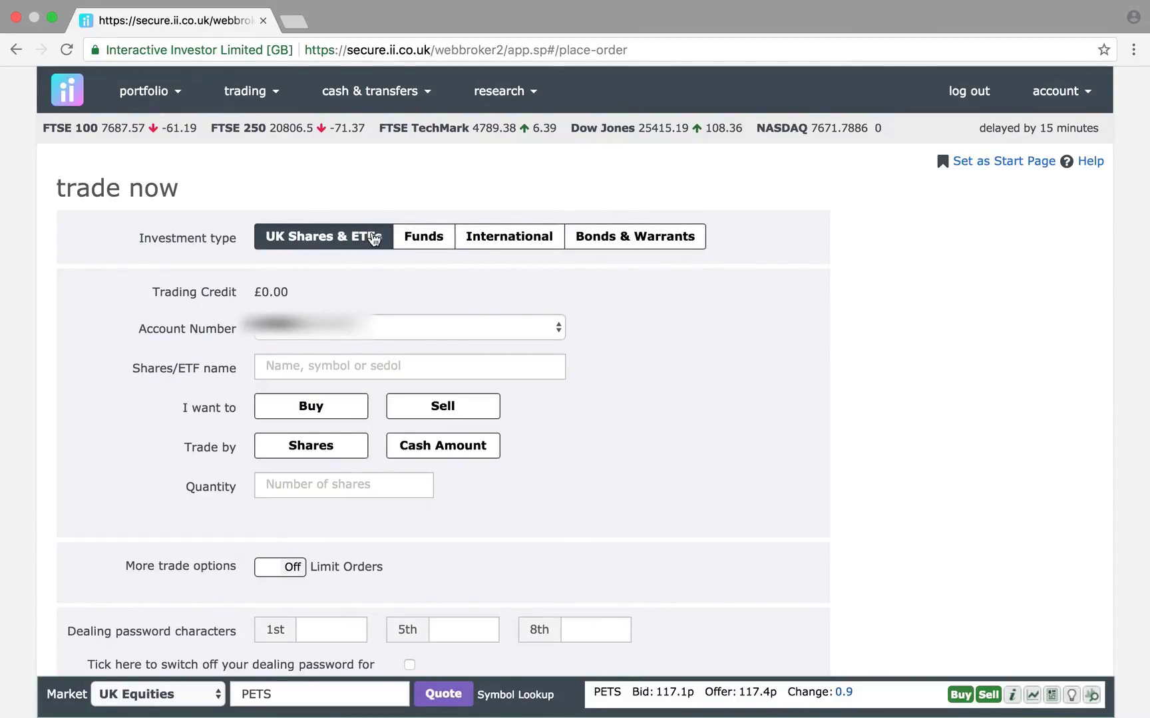
left_click(427, 246)
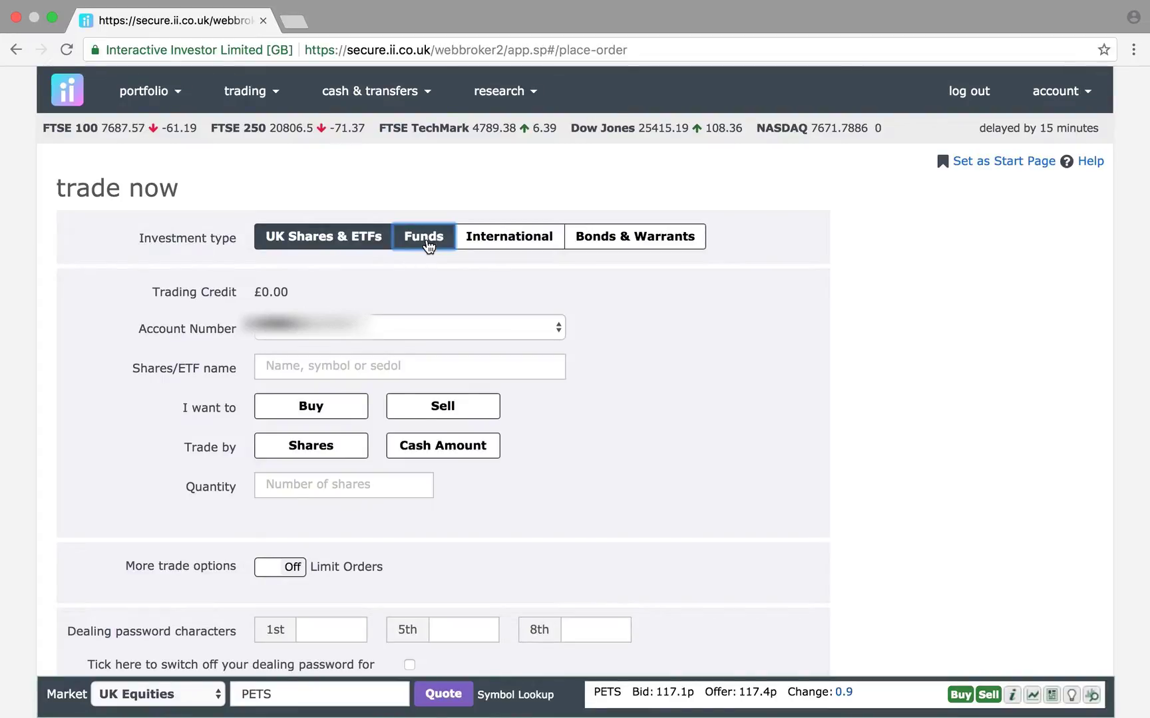
left_click(523, 239)
left_click(615, 232)
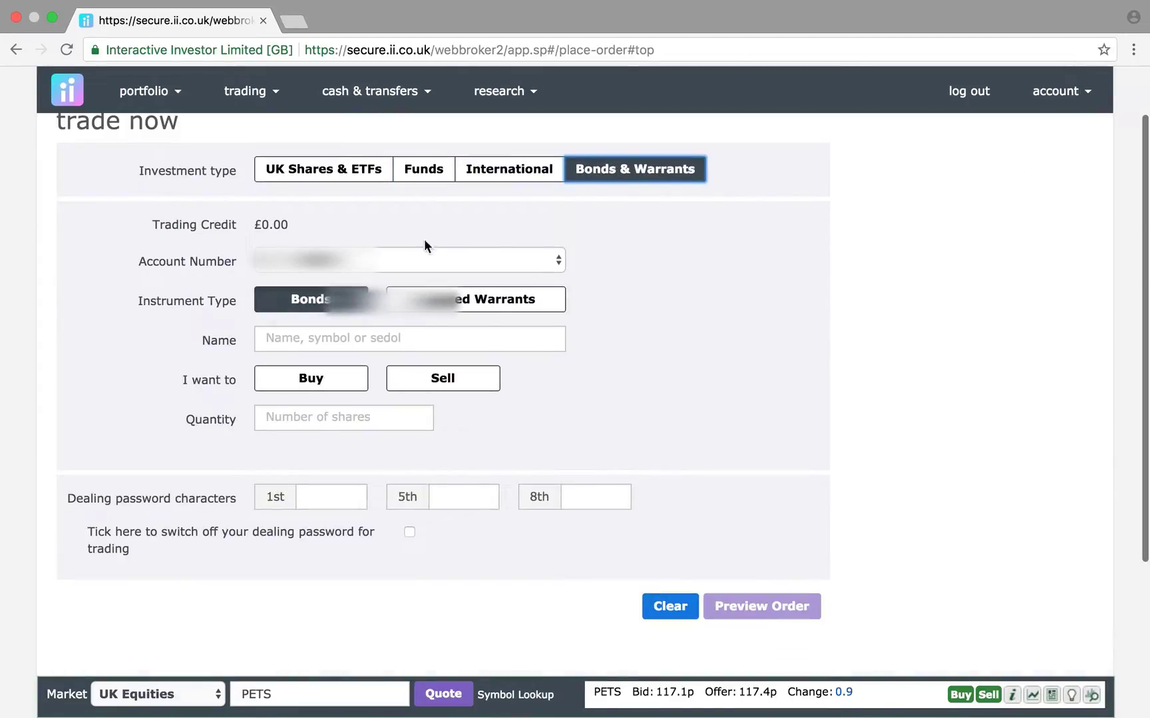
left_click(314, 185)
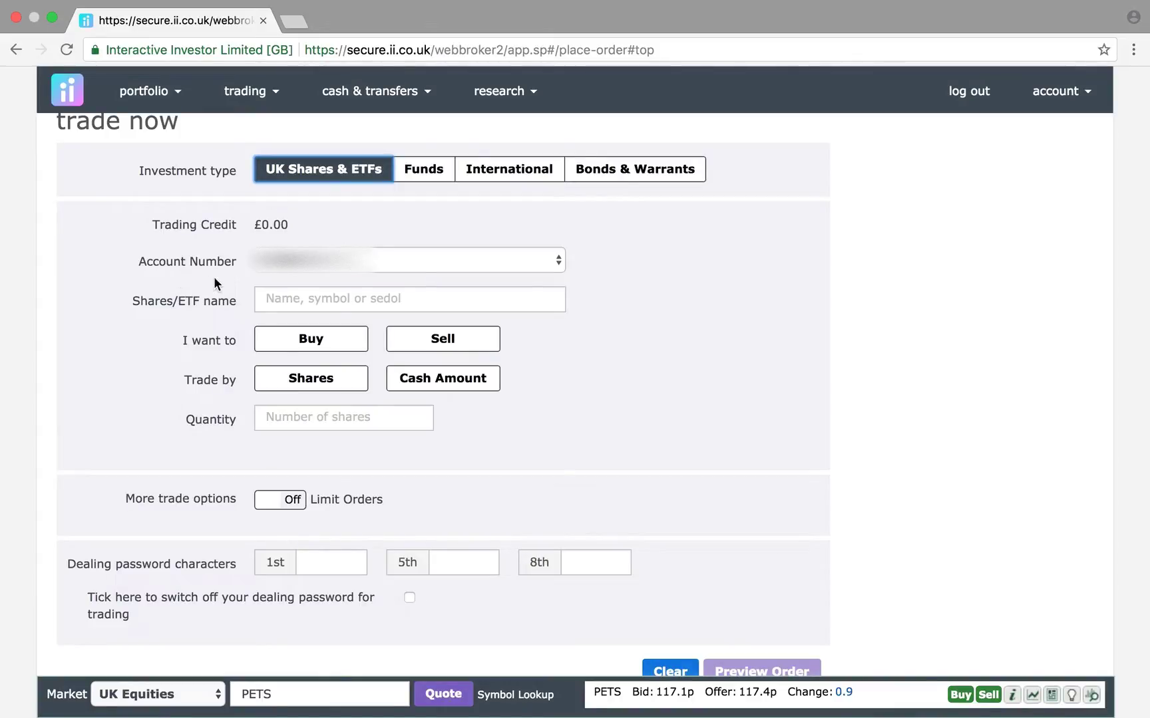
Step: Choose the trading account and look up "pets" to select Pets at Home Group PLC (PETS) as the share
left_click(312, 263)
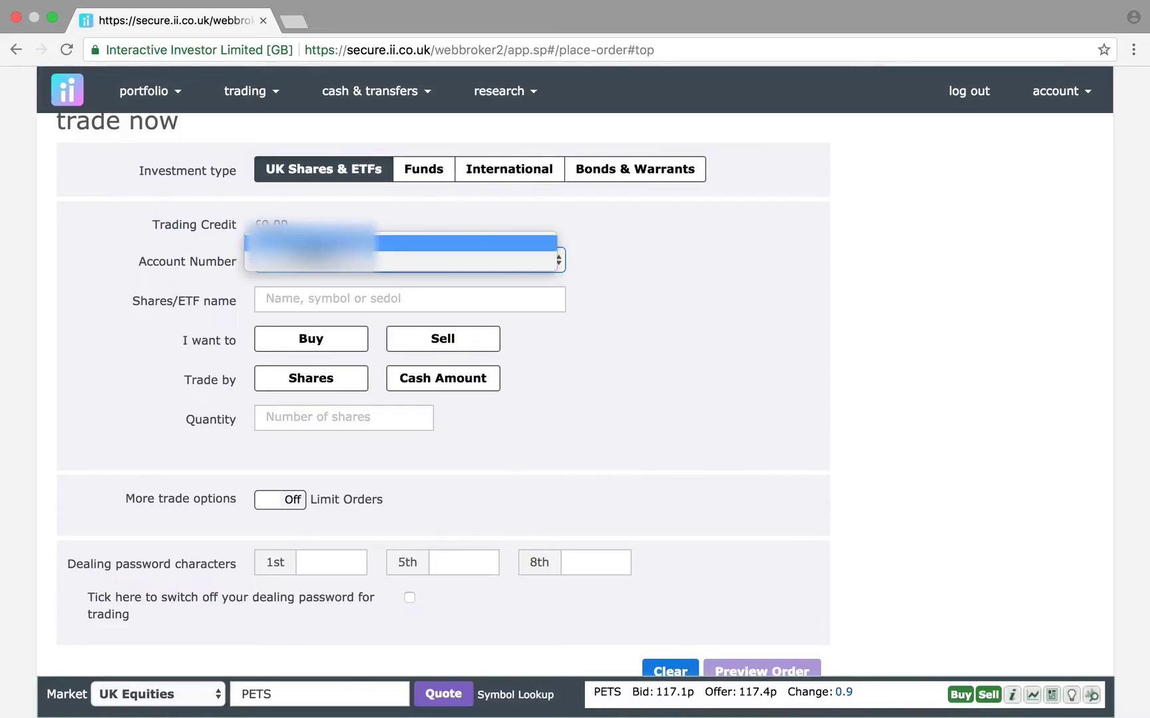
left_click(373, 242)
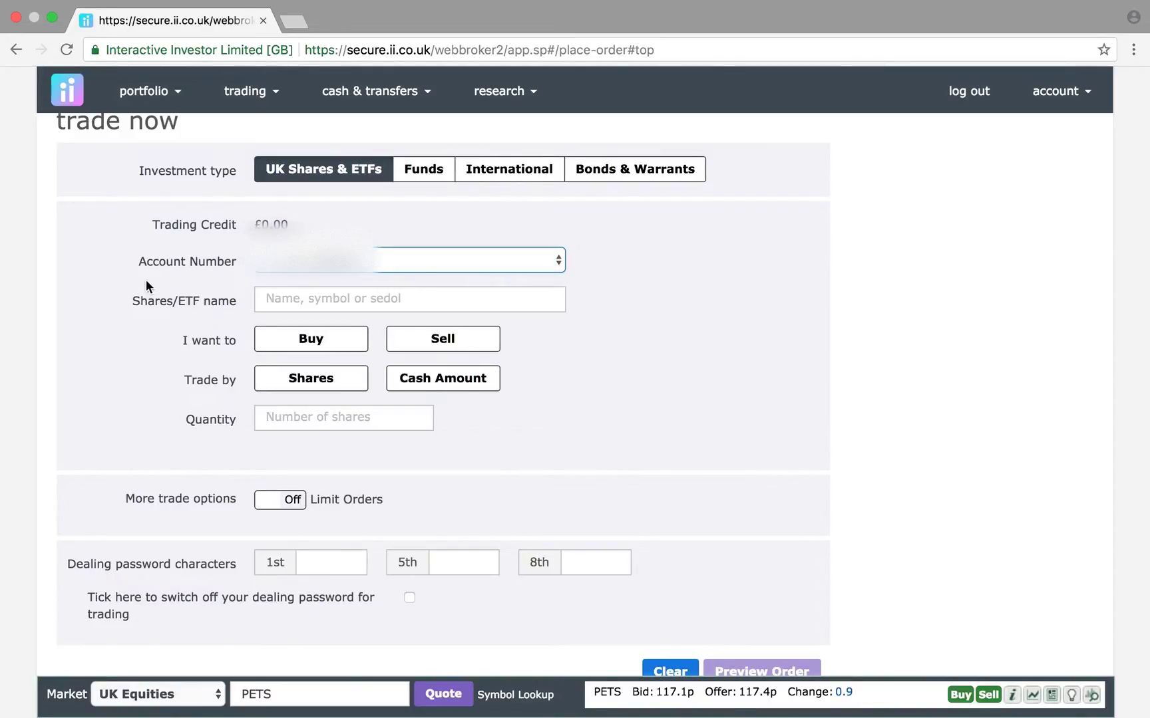
left_click(308, 297)
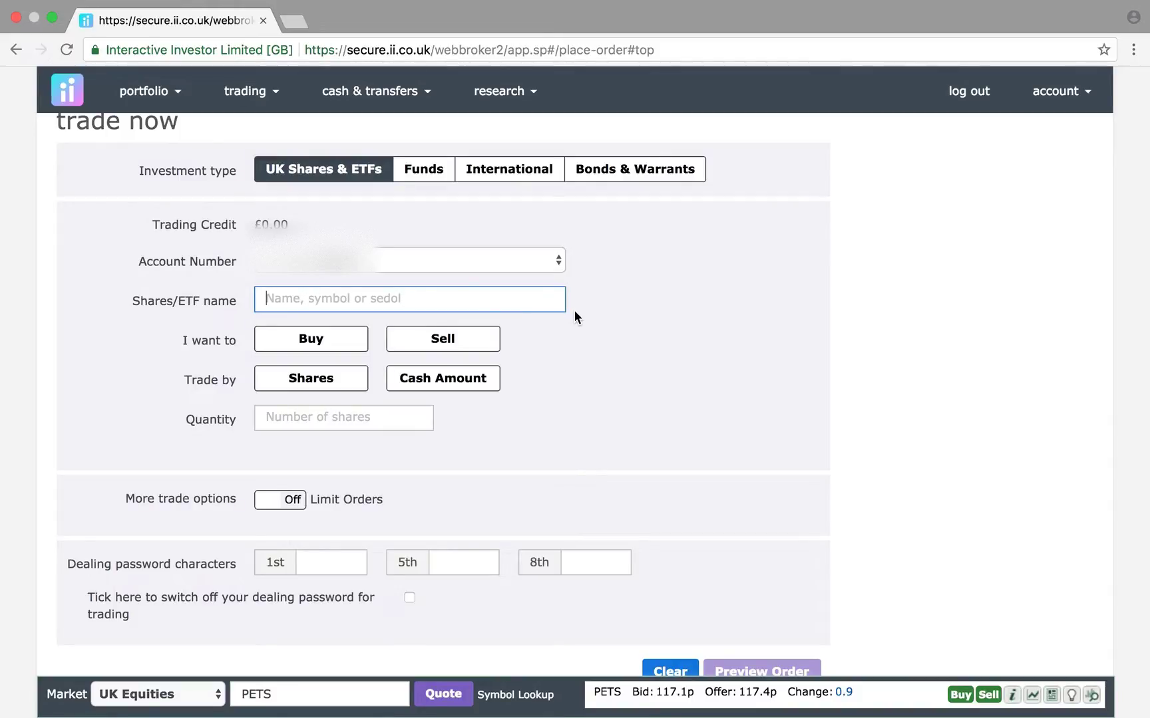
type("pets")
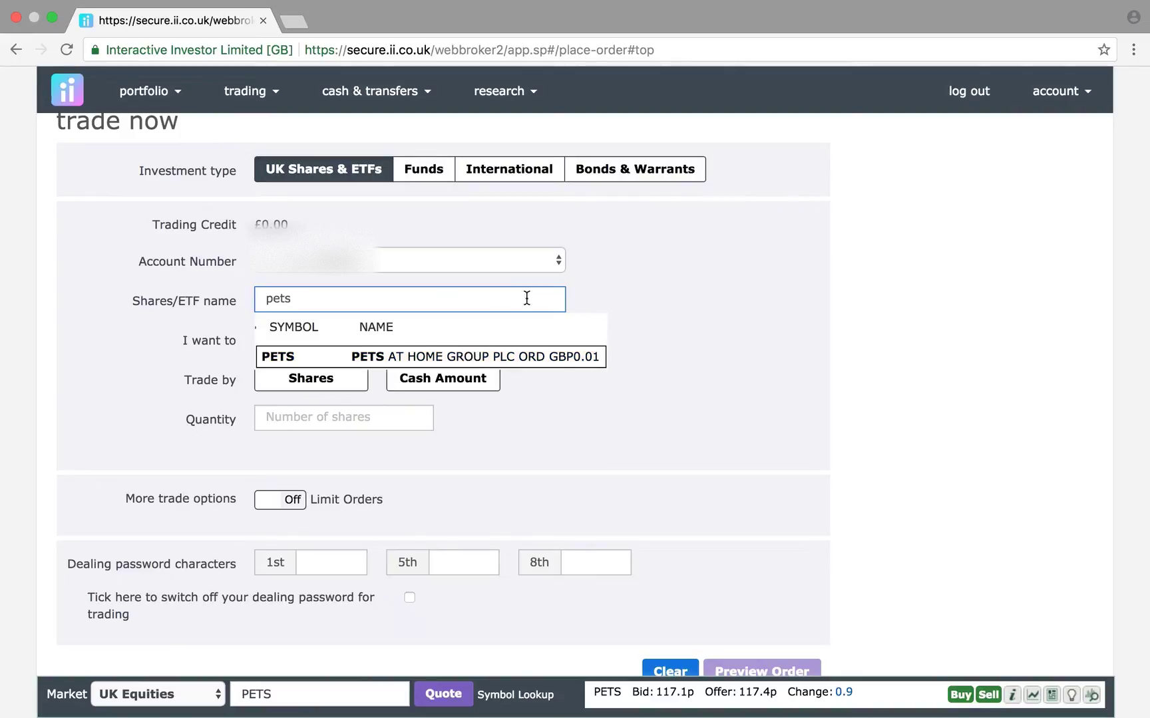
left_click(286, 358)
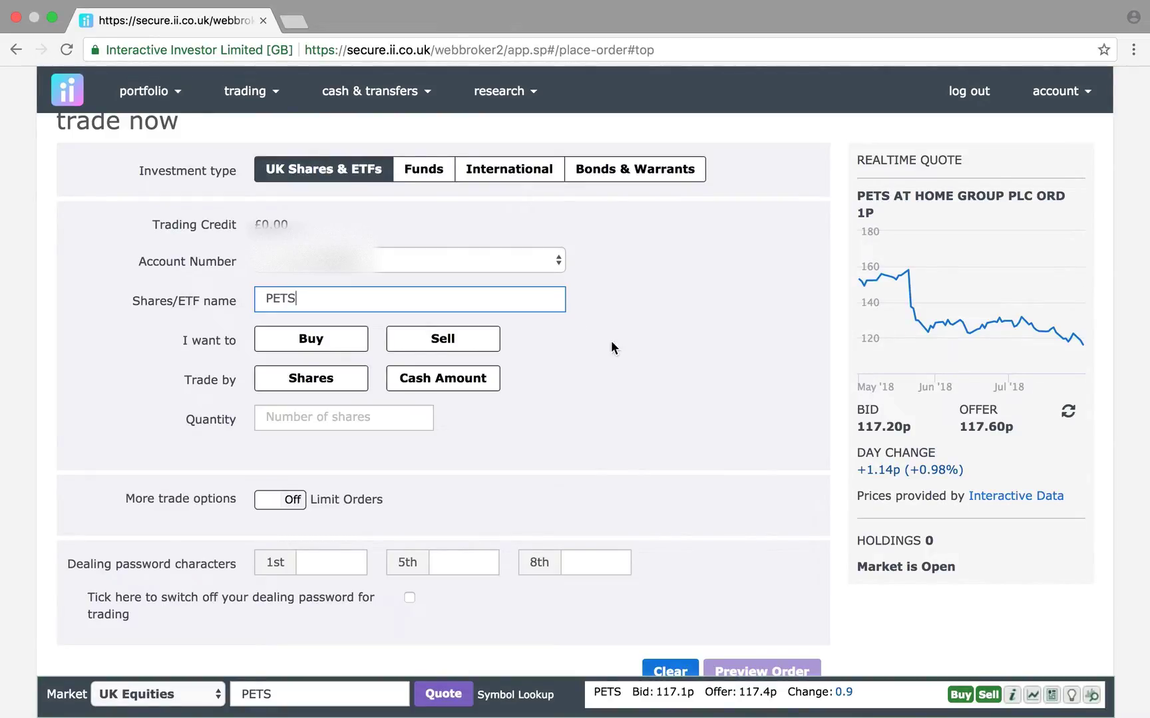
Step: Set the PETS order to buy by number of shares, with a quantity of 300
left_click(298, 341)
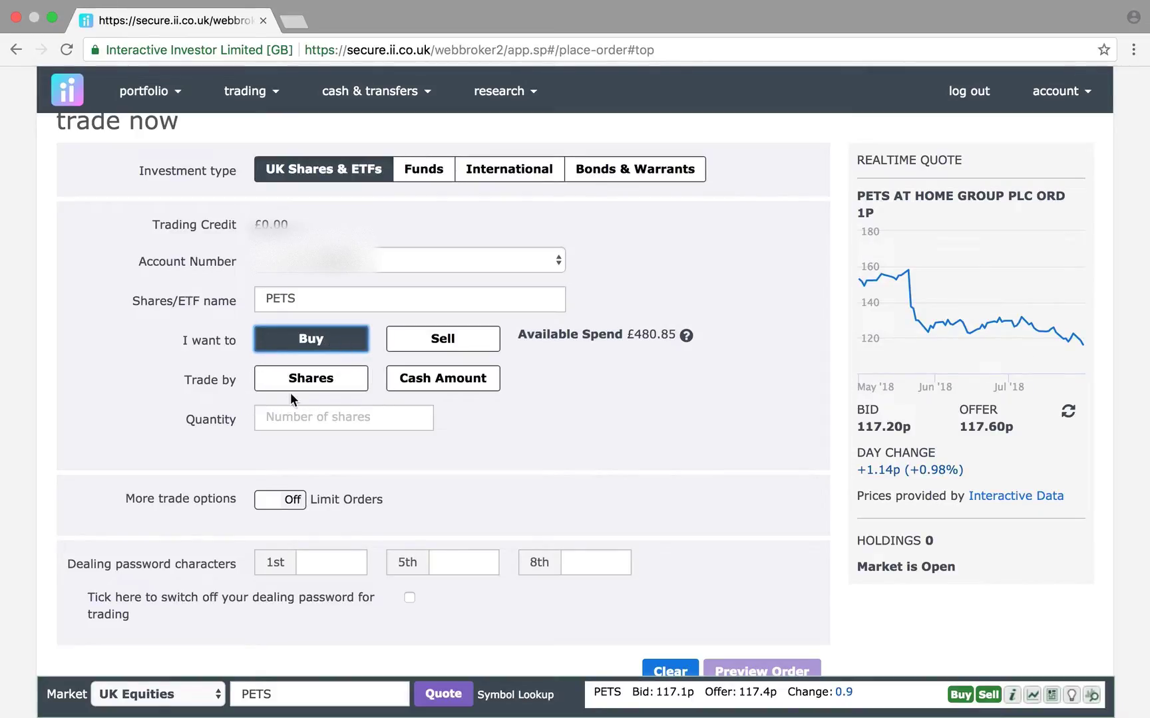
left_click(308, 385)
left_click(317, 419)
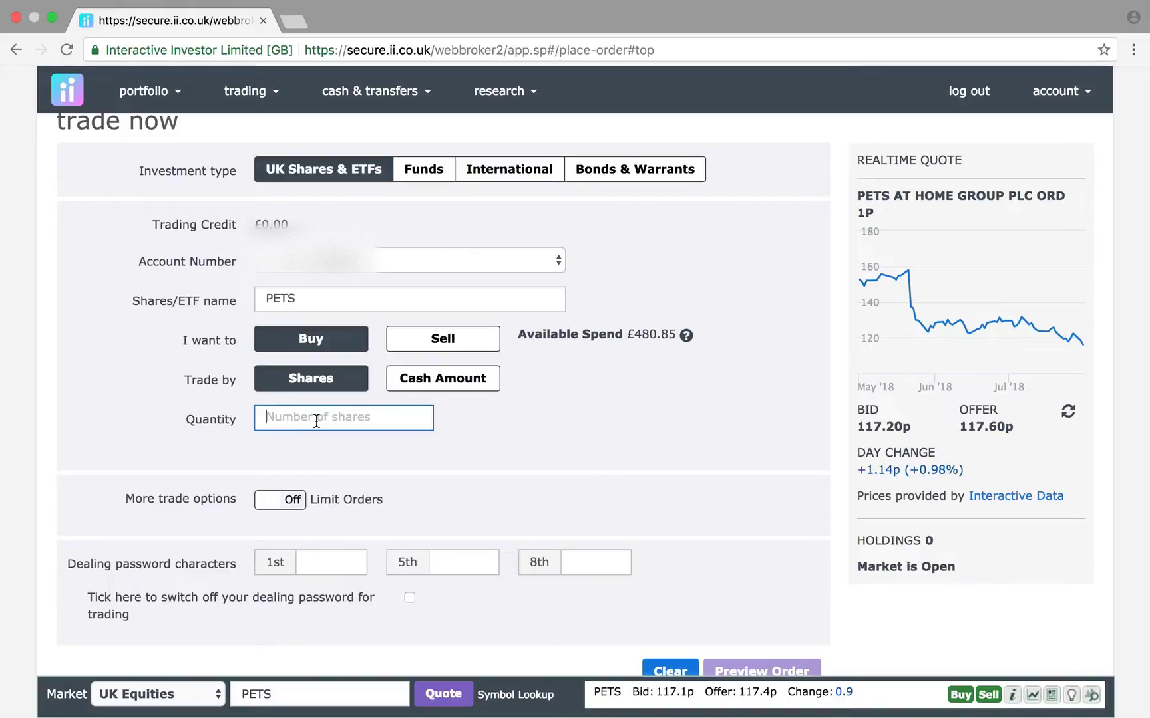
type("300")
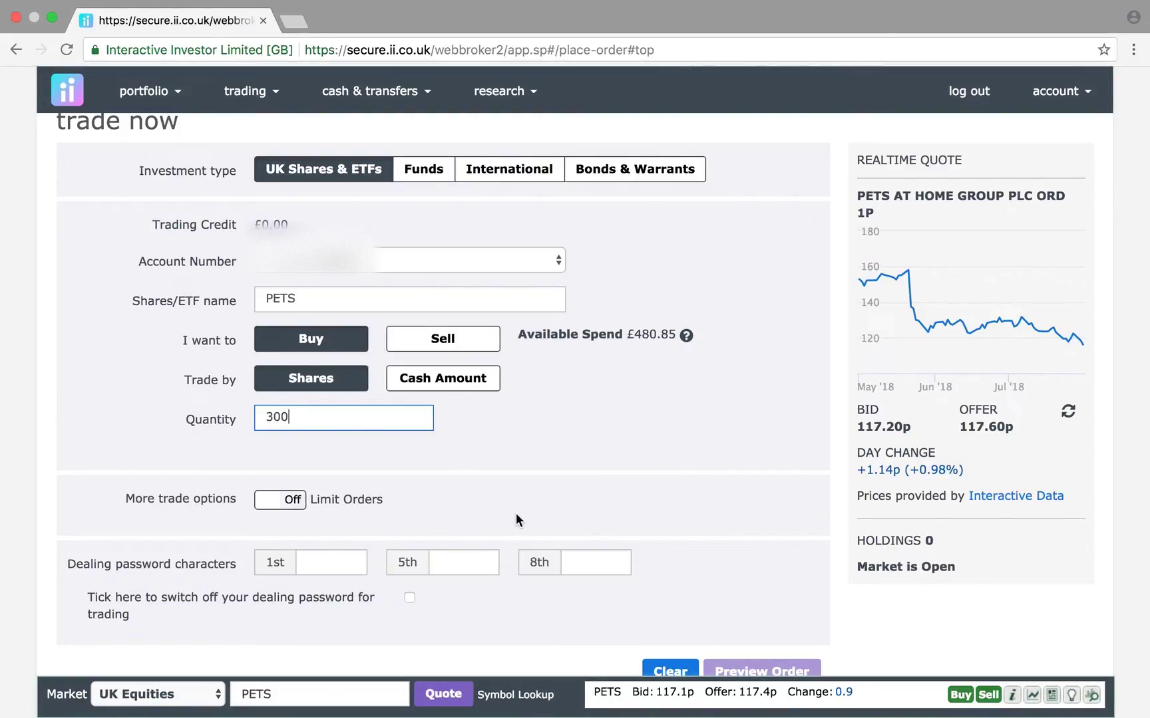
Step: Switch the PETS order to trade by cash amount and set the amount to £400
double_click(300, 415)
left_click(417, 392)
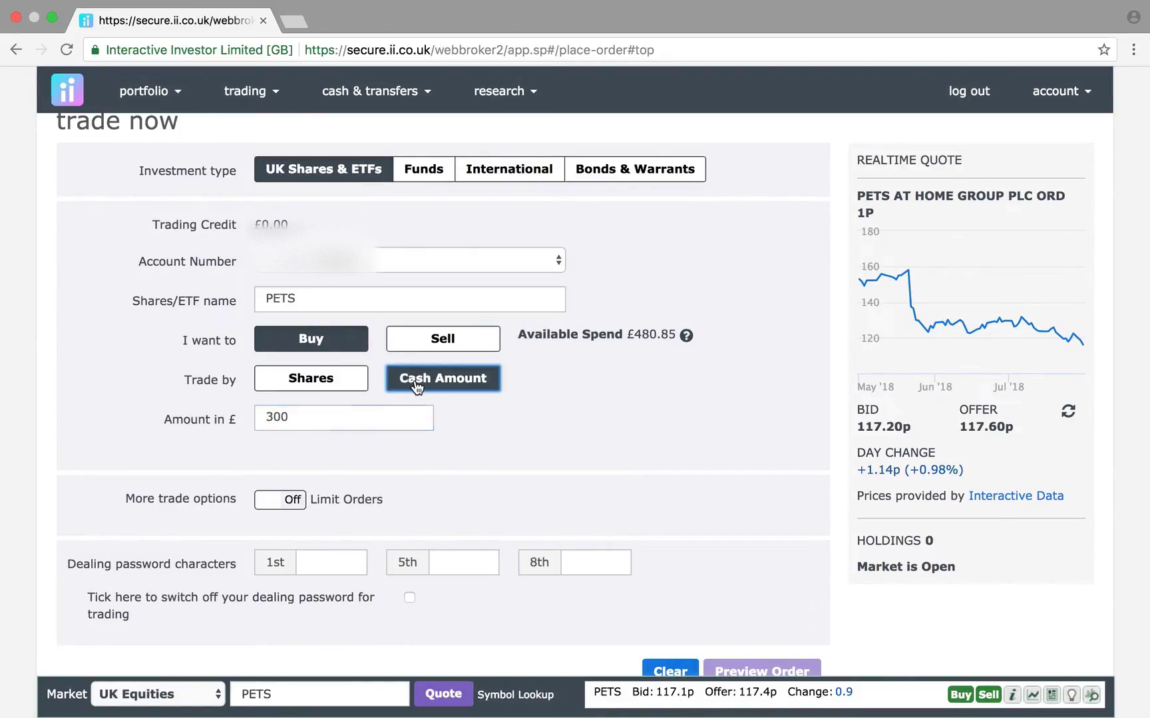
double_click(295, 416)
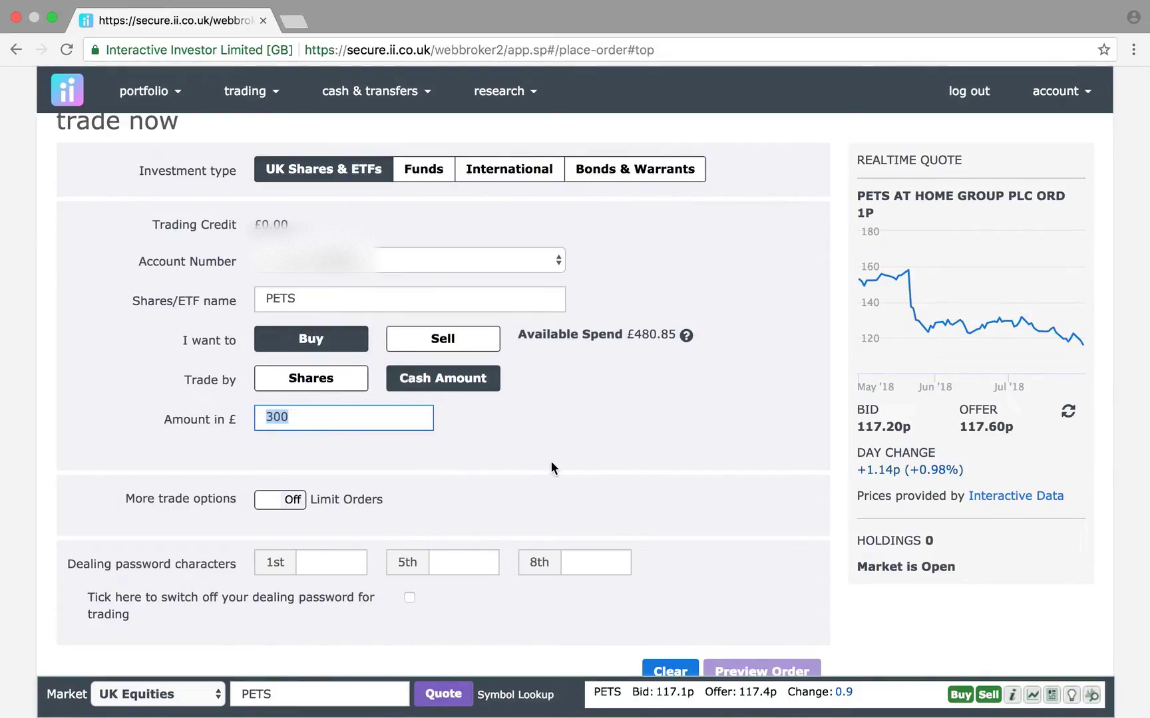
type("400")
Step: Review the completed order details, the limit order option and the dealing password section of the trade form
scroll(568, 457, "down", 1)
scroll(567, 457, "up", 1)
scroll(568, 457, "down", 1)
scroll(567, 457, "down", 1)
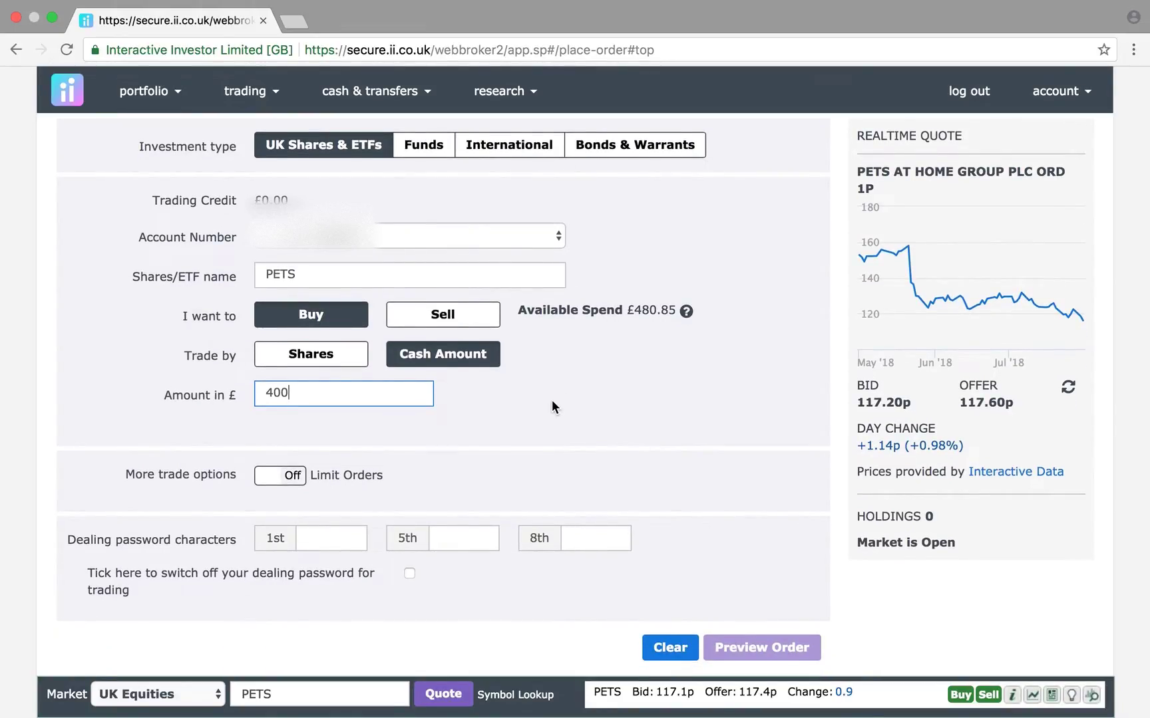
scroll(551, 406, "down", 1)
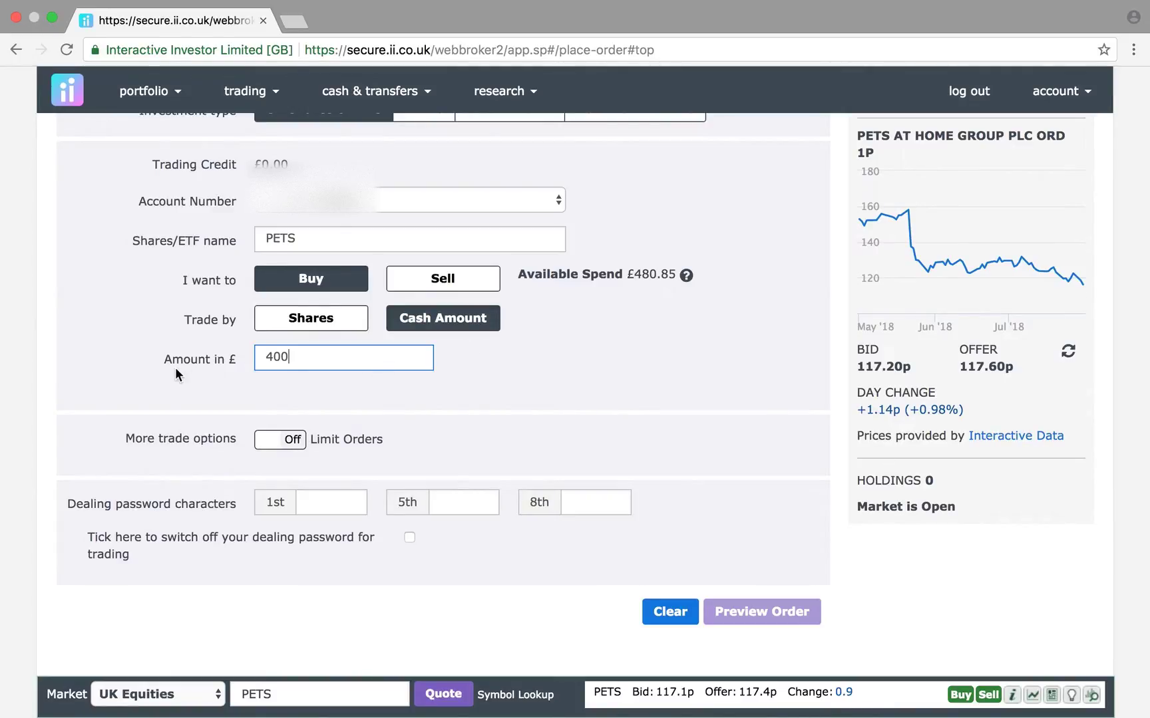
scroll(477, 346, "up", 2)
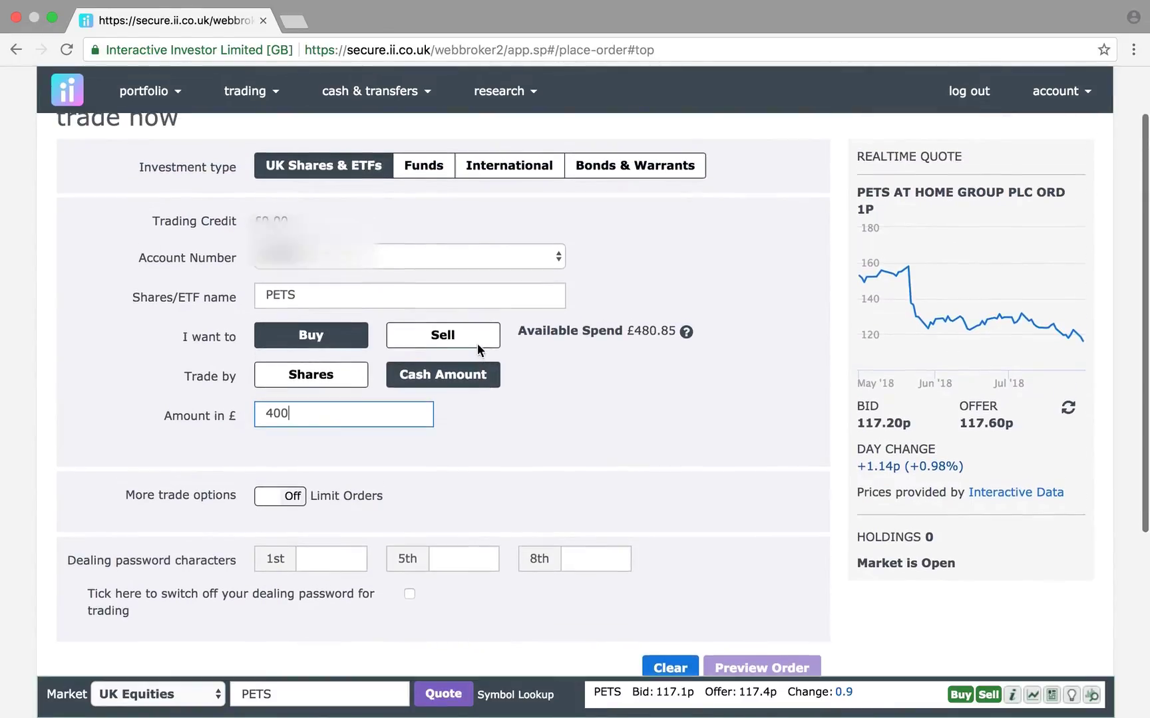
scroll(478, 348, "down", 2)
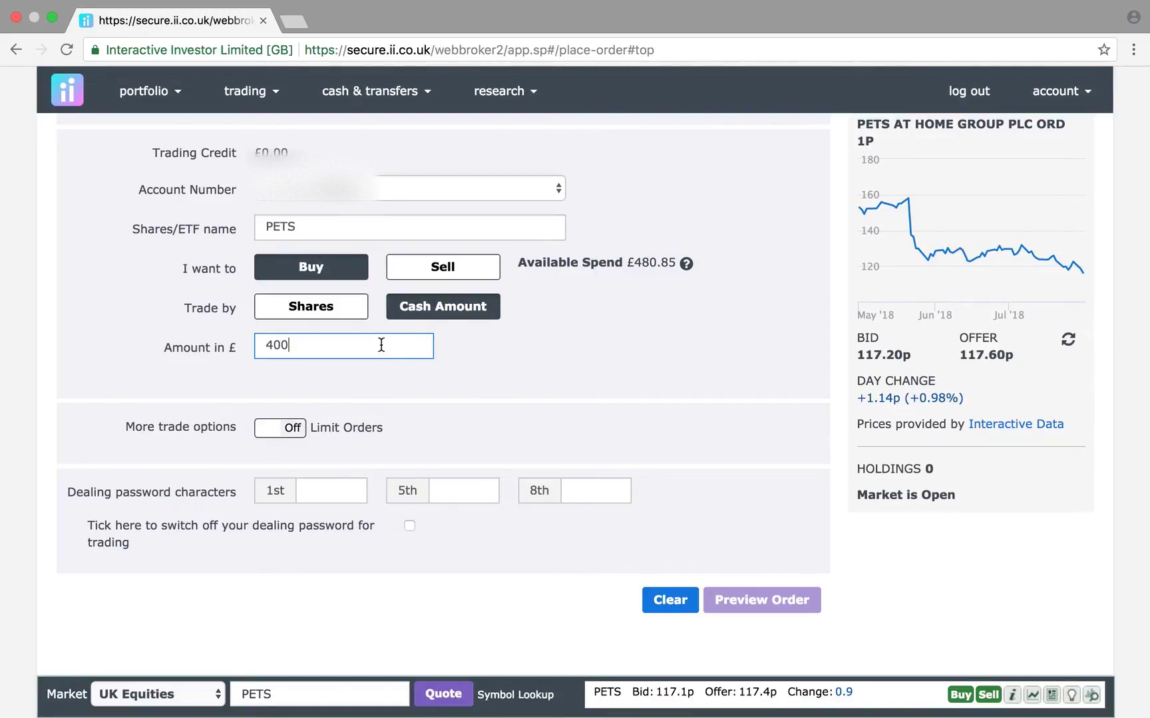
scroll(381, 345, "up", 1)
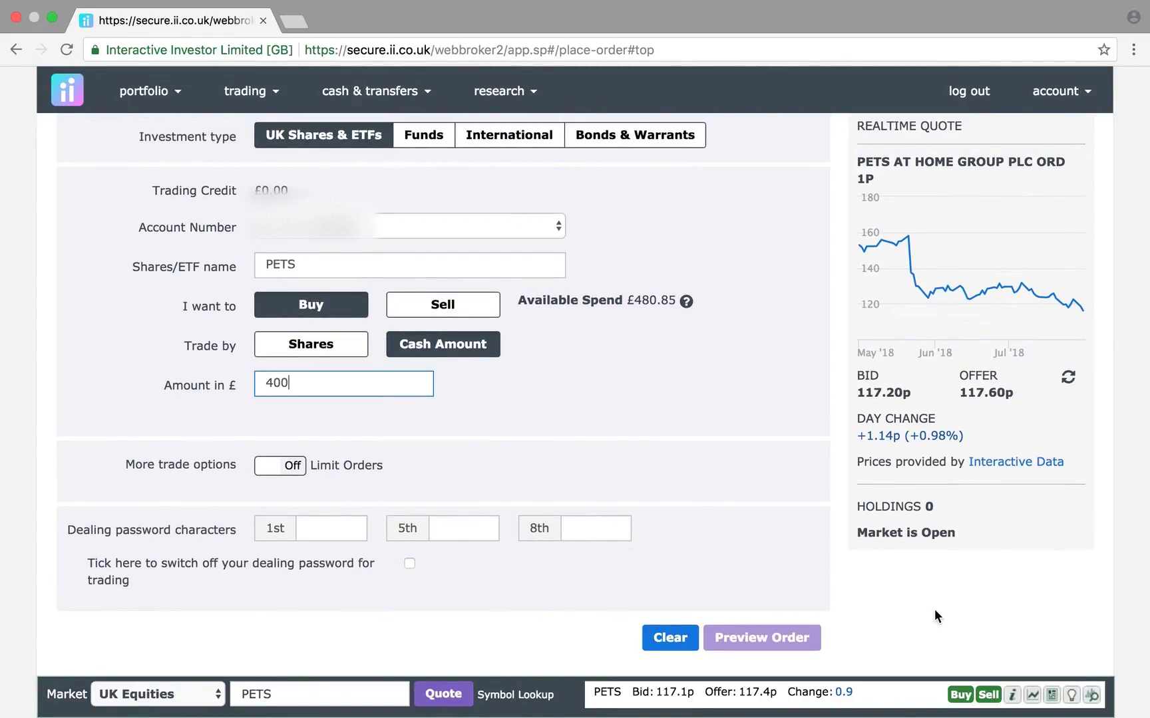
Step: Open the PETS stock report and start a buy order directly from it
left_click(1012, 695)
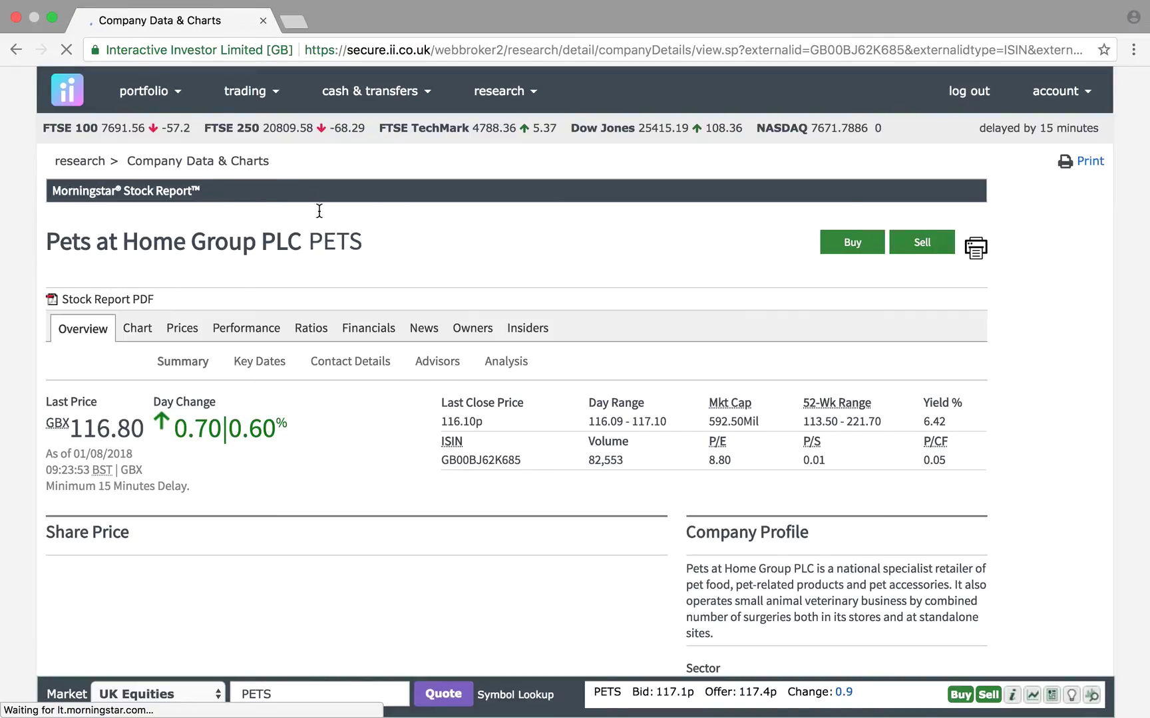
scroll(346, 397, "down", 3)
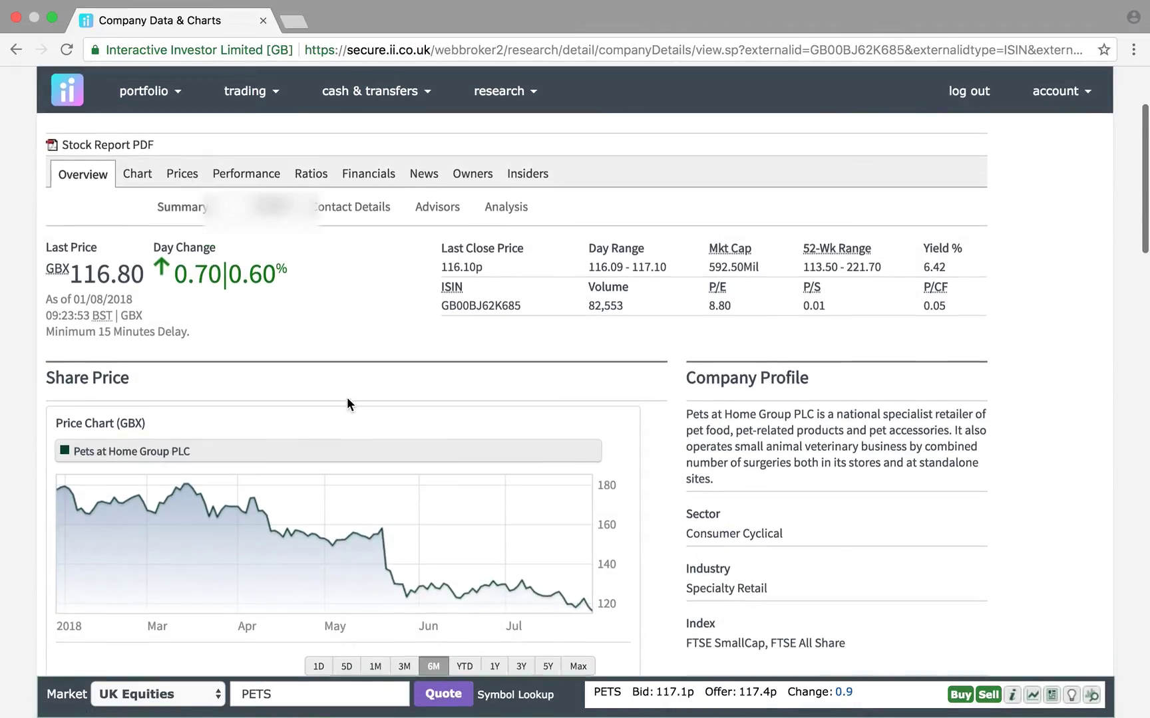
scroll(346, 397, "up", 2)
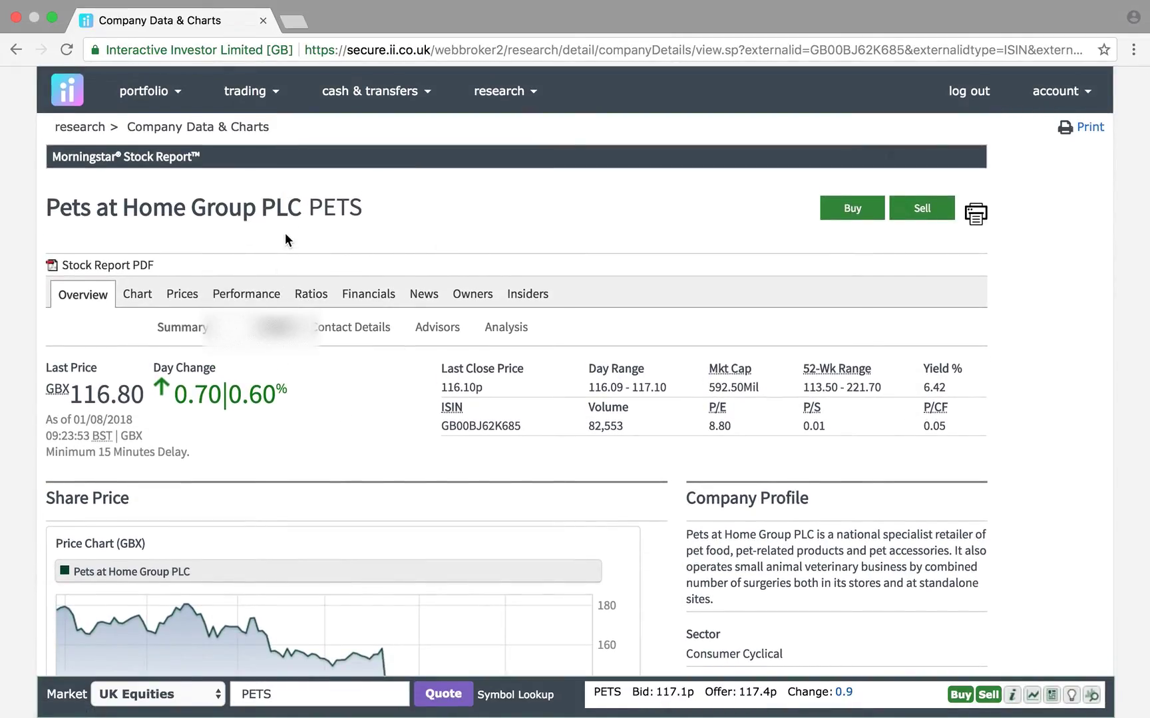
left_click(856, 213)
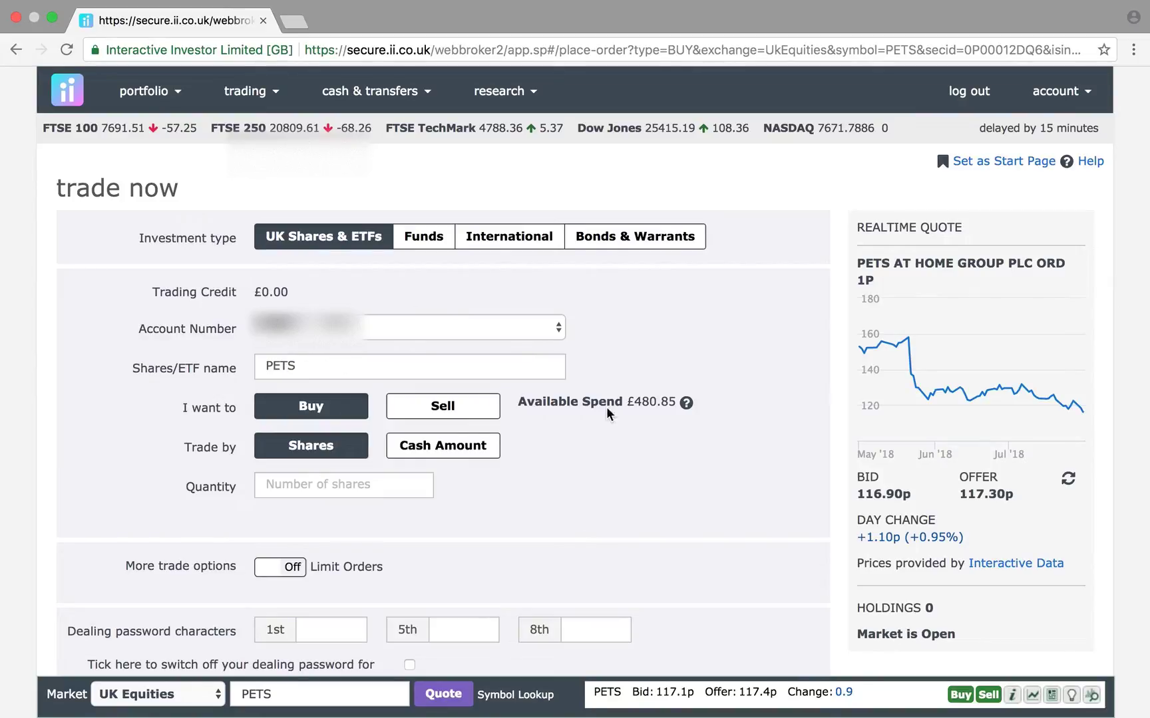
Step: Set the new PETS buy order to trade by cash amount and enter £400
scroll(607, 413, "down", 3)
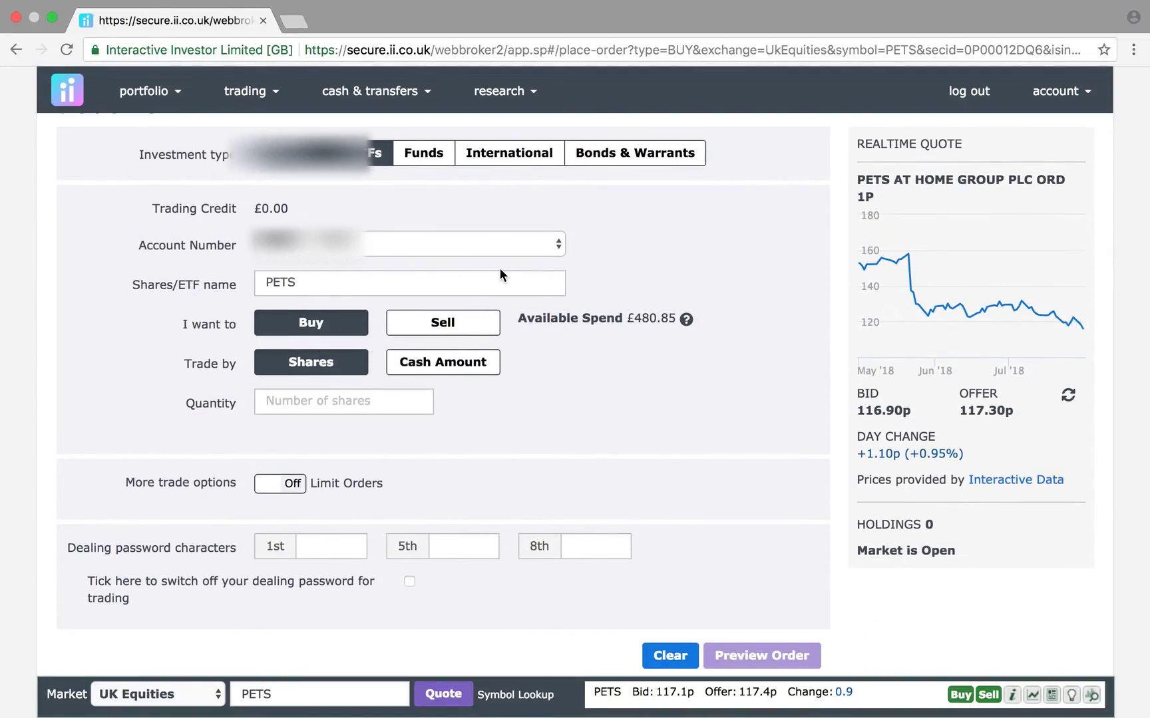
left_click(416, 369)
left_click(387, 399)
type("400")
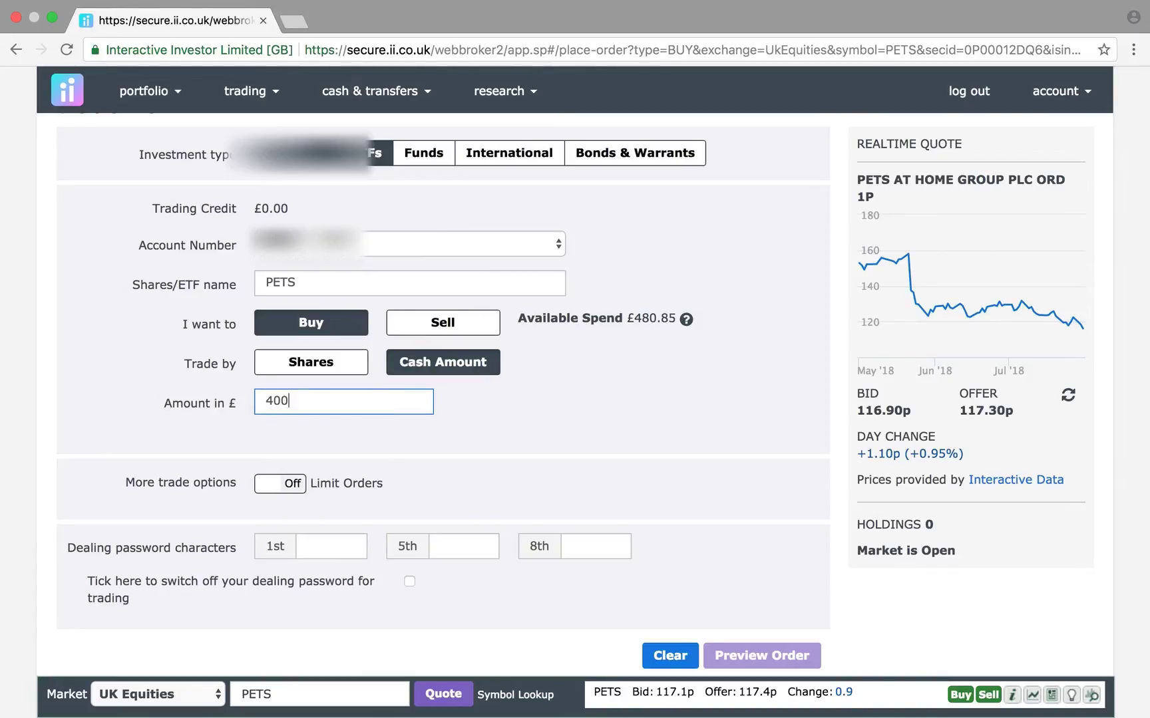
Step: Enter the requested 1st, 5th and 8th dealing password characters and preview the PETS buy order
scroll(493, 417, "down", 2)
left_click(347, 461)
type("•")
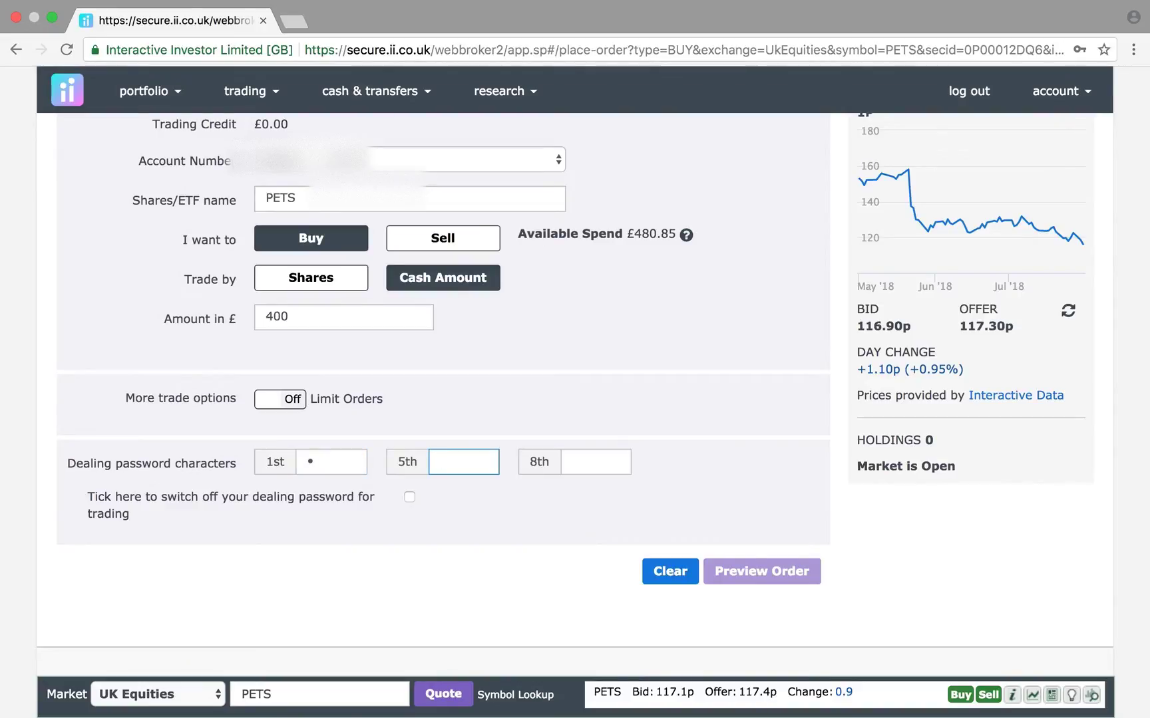
type("••")
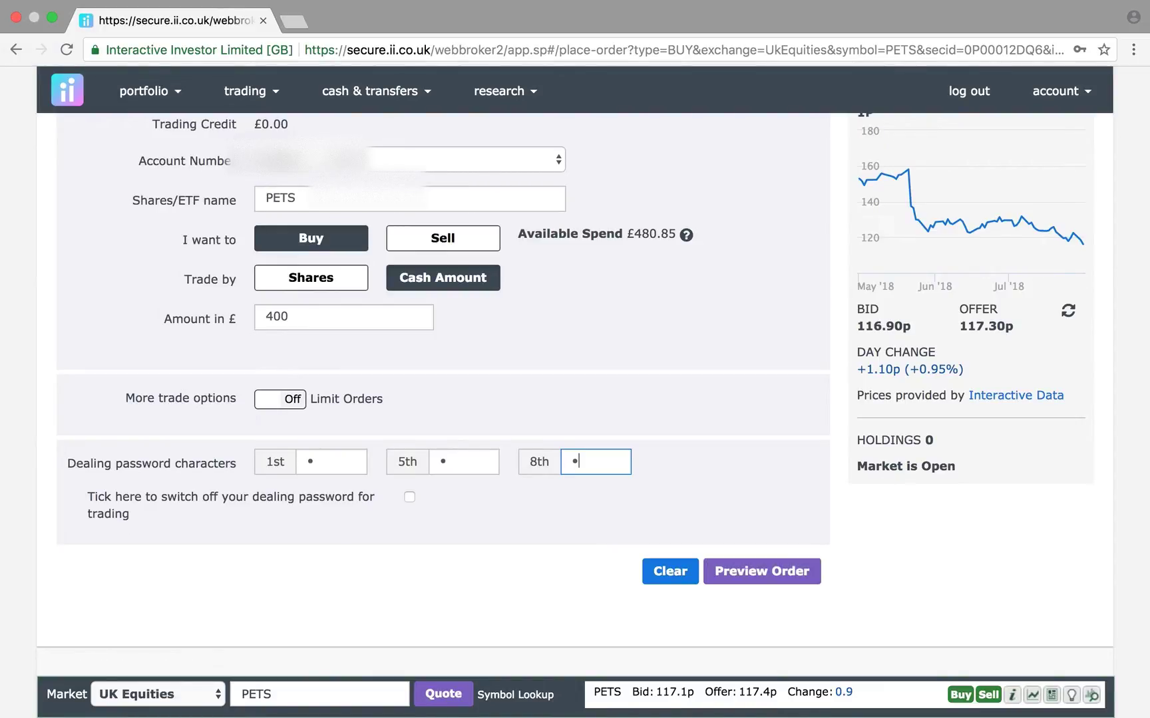
left_click(735, 564)
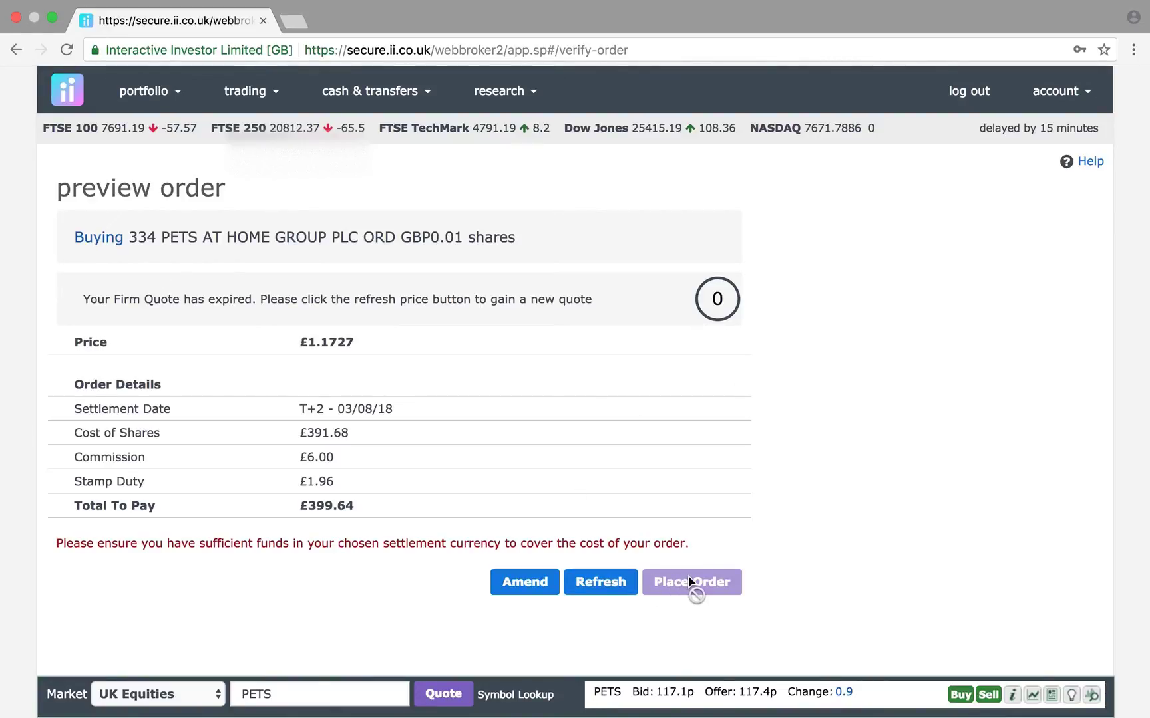
Step: Refresh the expired firm quote for the PETS purchase and place the order at the new price
left_click(591, 598)
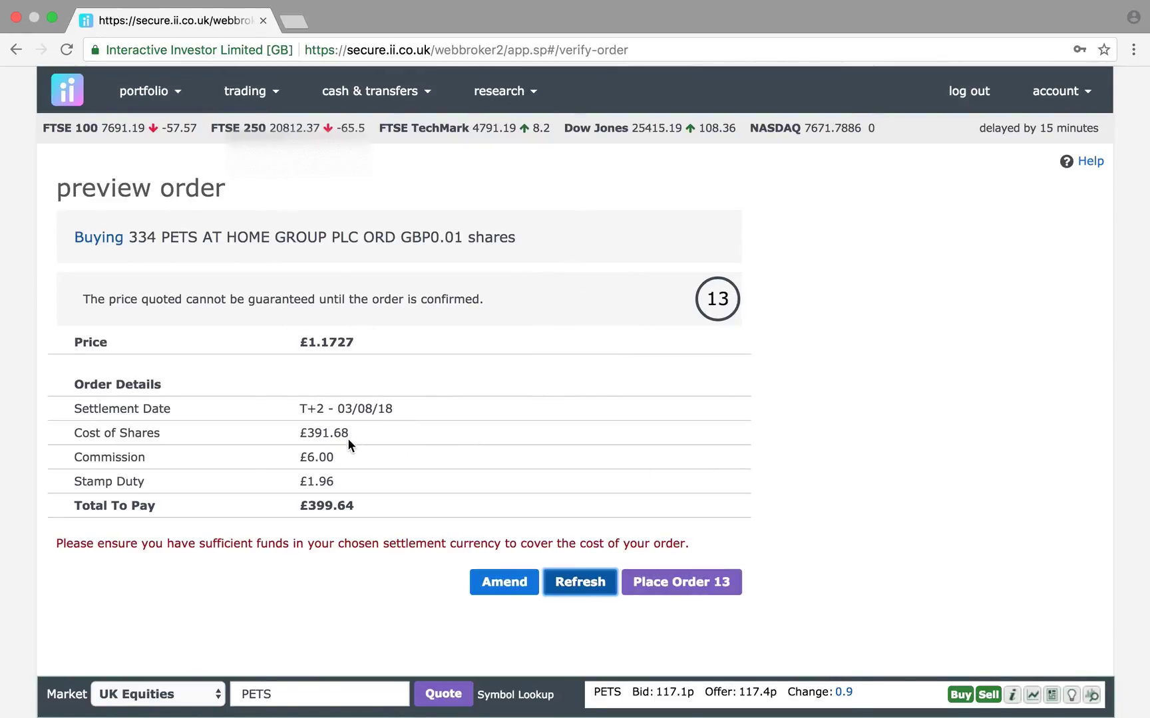
left_click(697, 584)
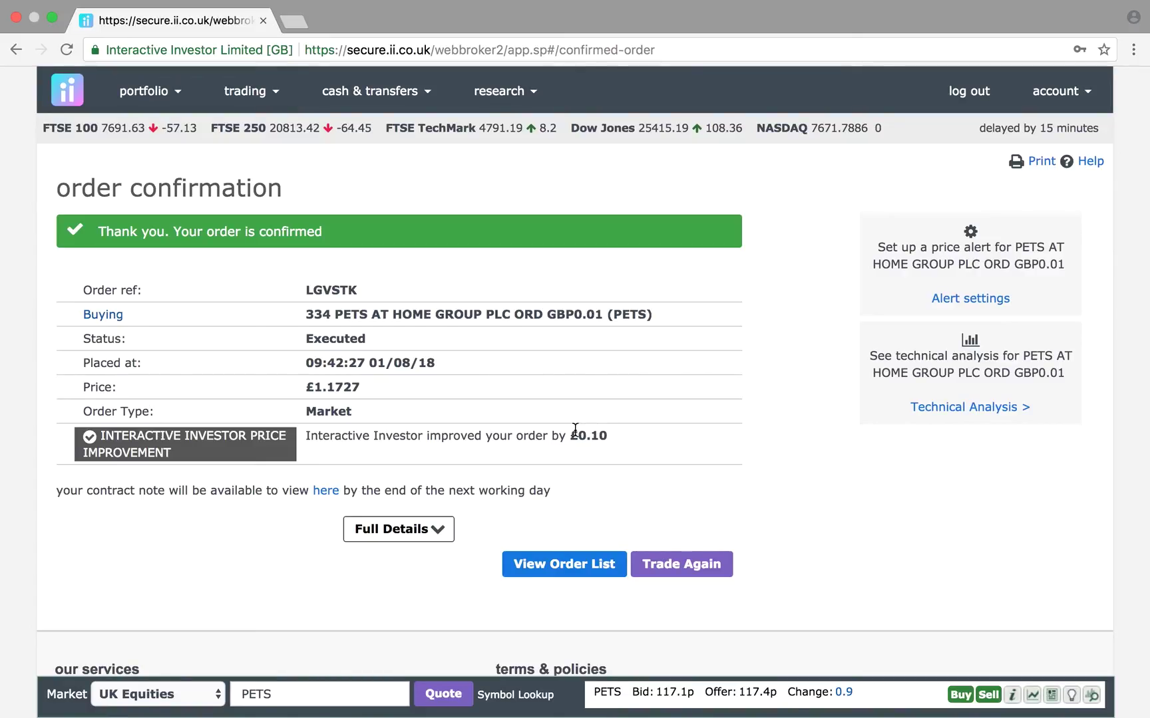
Step: Review the order confirmation page for the PETS purchase, including its status, price and order type
scroll(569, 396, "down", 1)
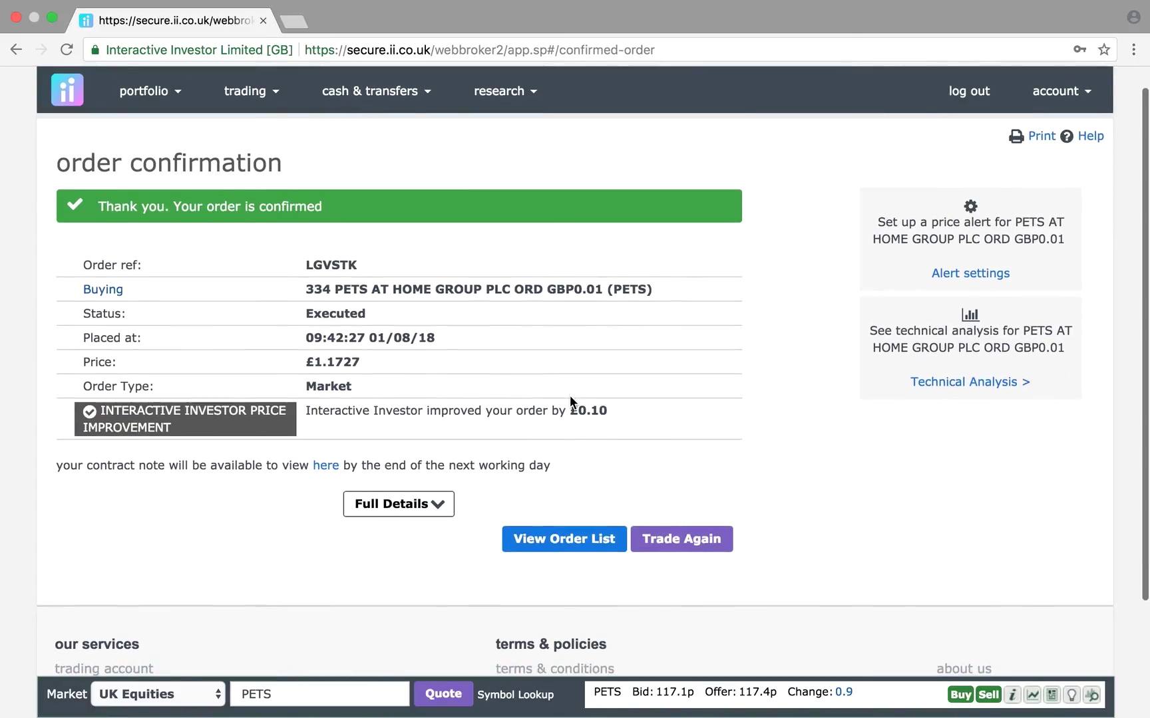
scroll(571, 390, "down", 3)
scroll(571, 391, "up", 4)
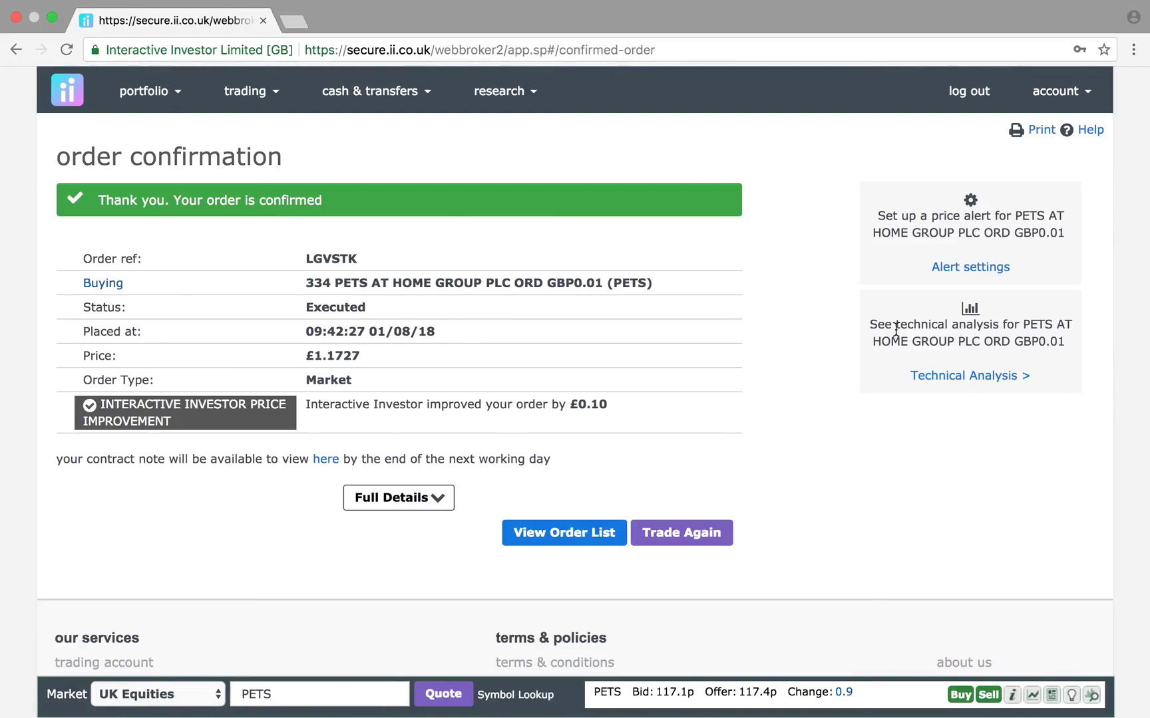
scroll(894, 327, "down", 3)
scroll(895, 326, "up", 3)
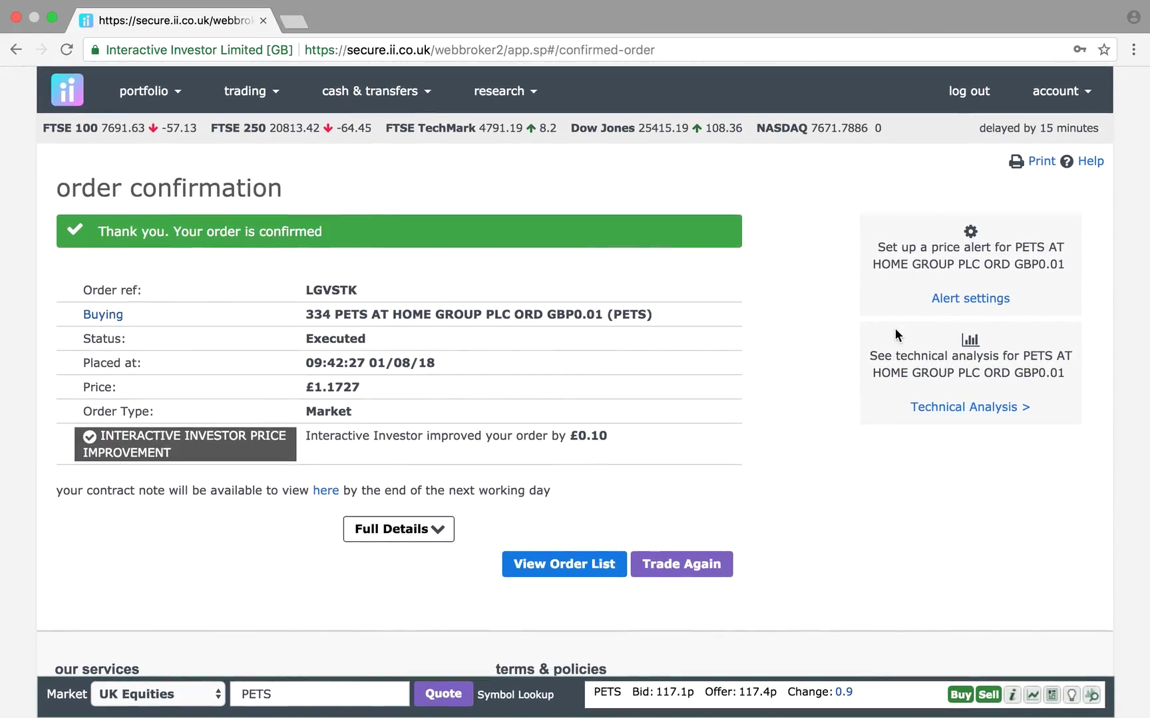